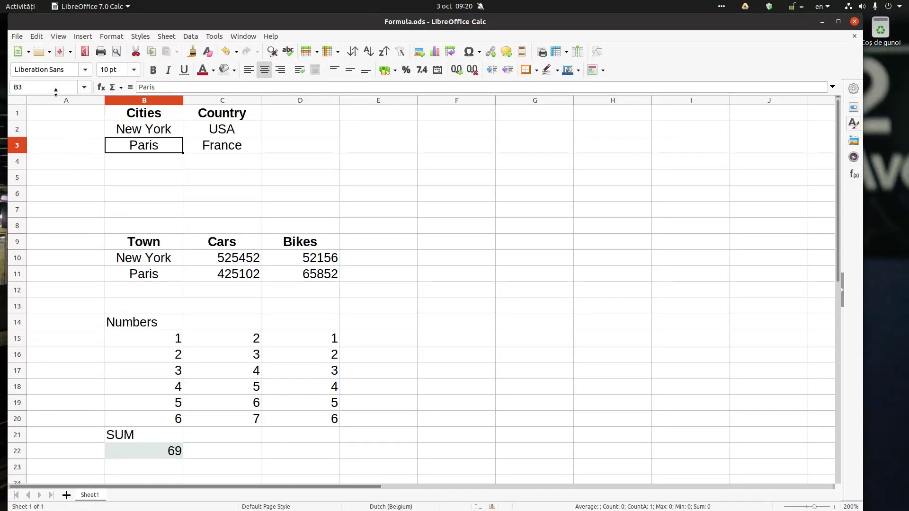
Step: Select the empty cell A4
click(51, 162)
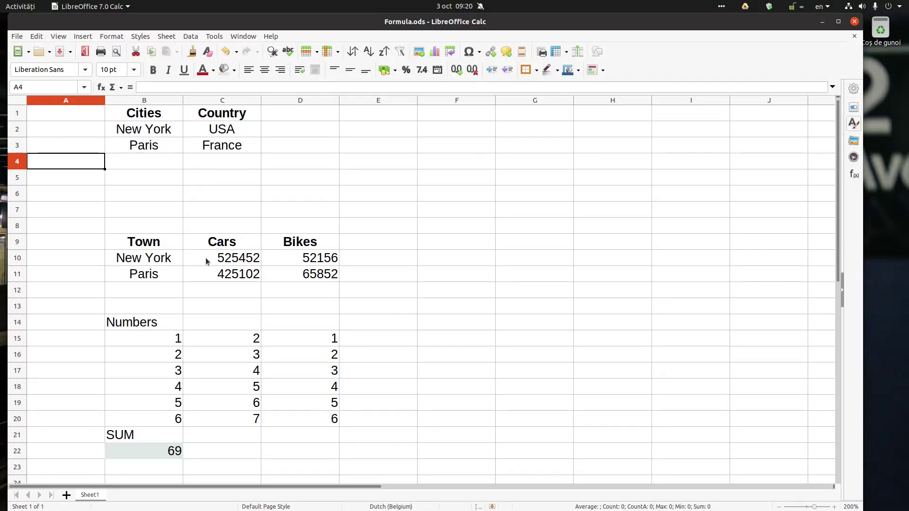
Step: Name the Cars values C10:C11 'cars' in the Name Box
drag(207, 262, 208, 274)
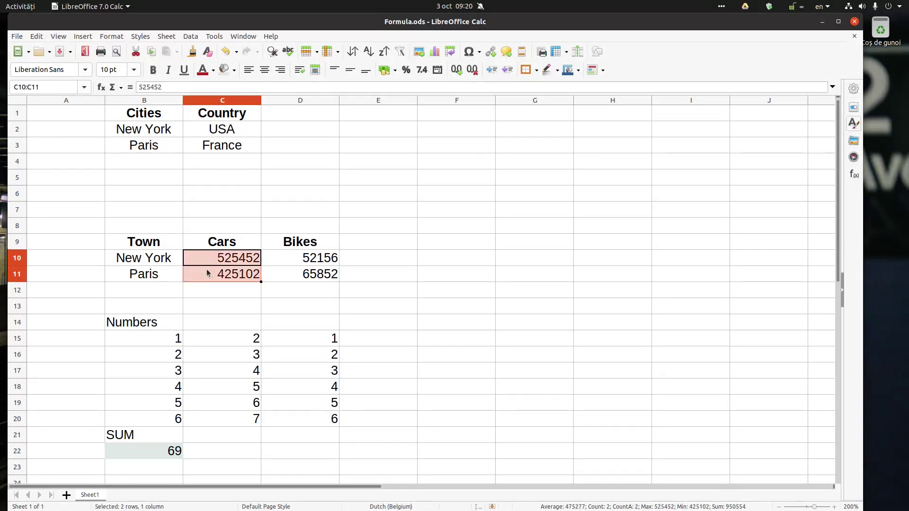
click(52, 88)
text(cars)
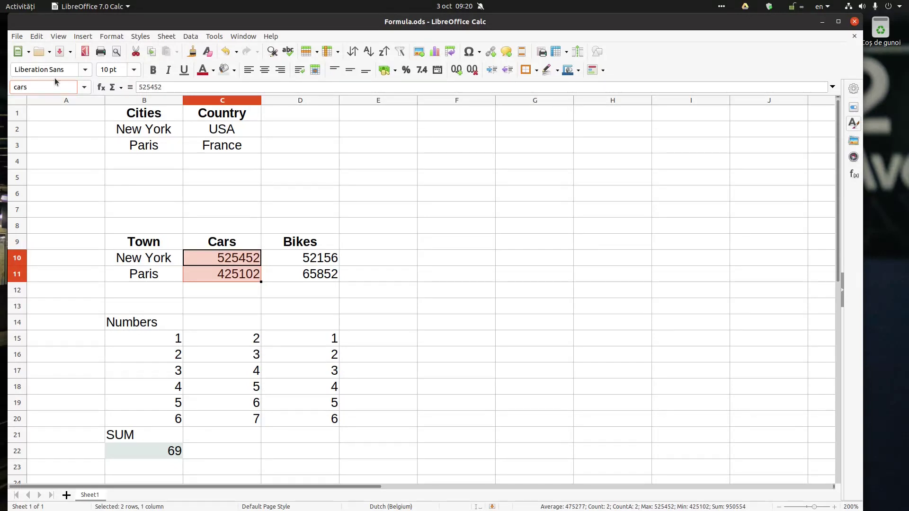
key(Return)
click(150, 195)
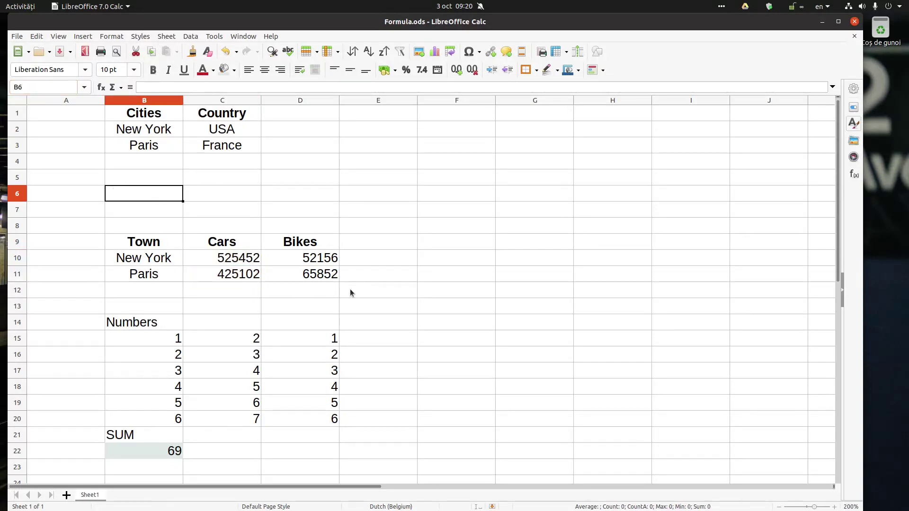
Step: Enter =sum(cars) in E5 for 950554, then check the named range and formula
click(360, 179)
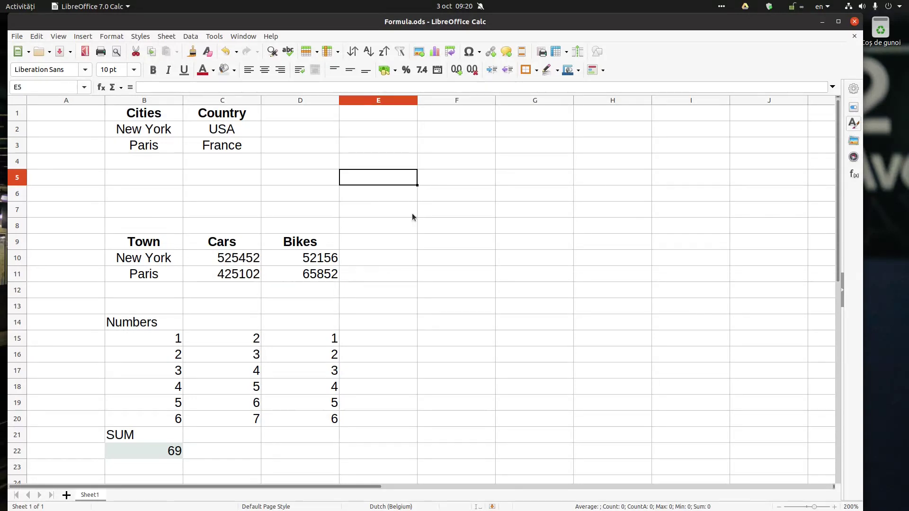
text(=s)
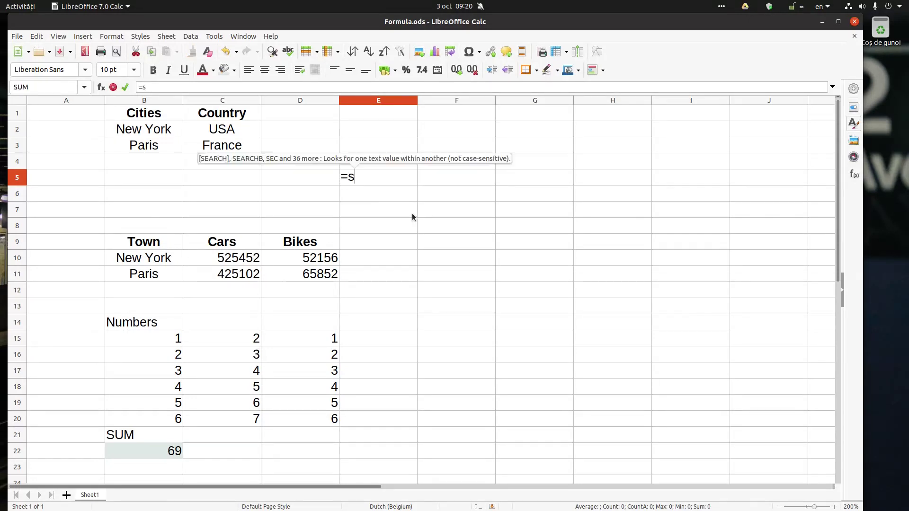
text(um(car)
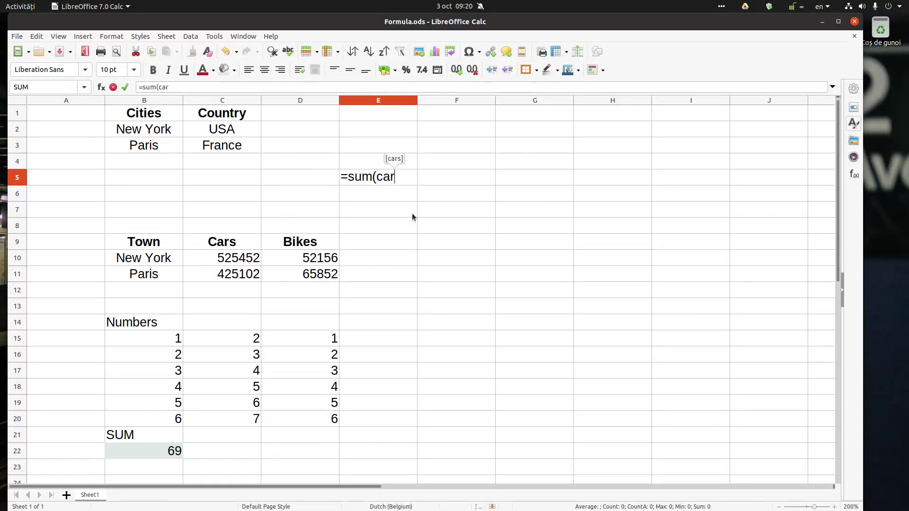
text(s))
key(Return)
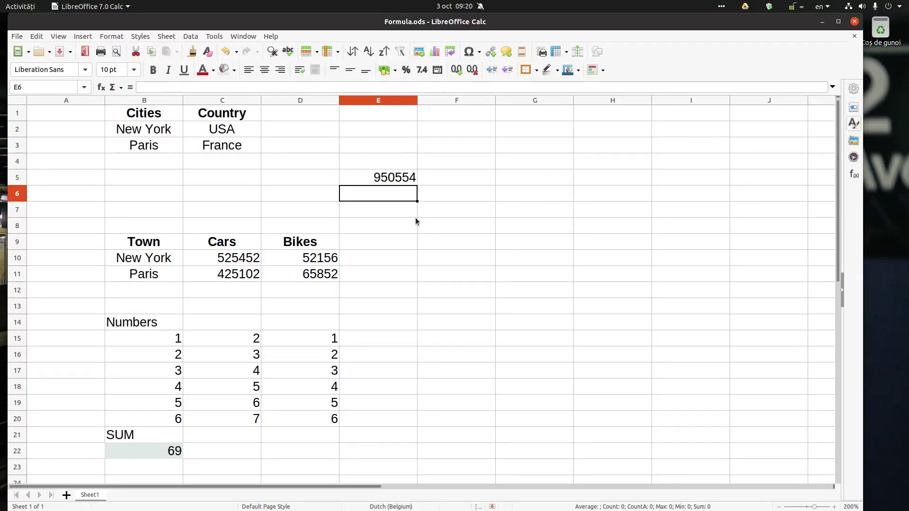
key(Up)
drag(227, 258, 232, 274)
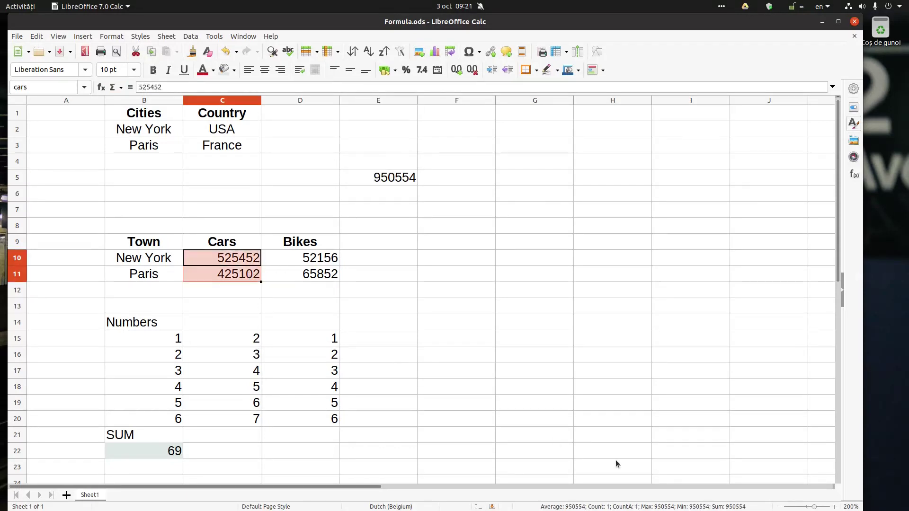
click(383, 181)
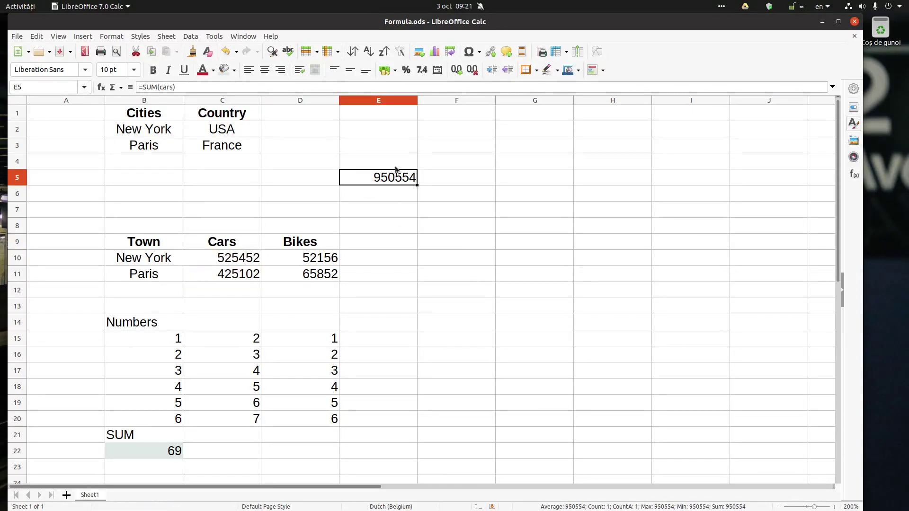
click(467, 151)
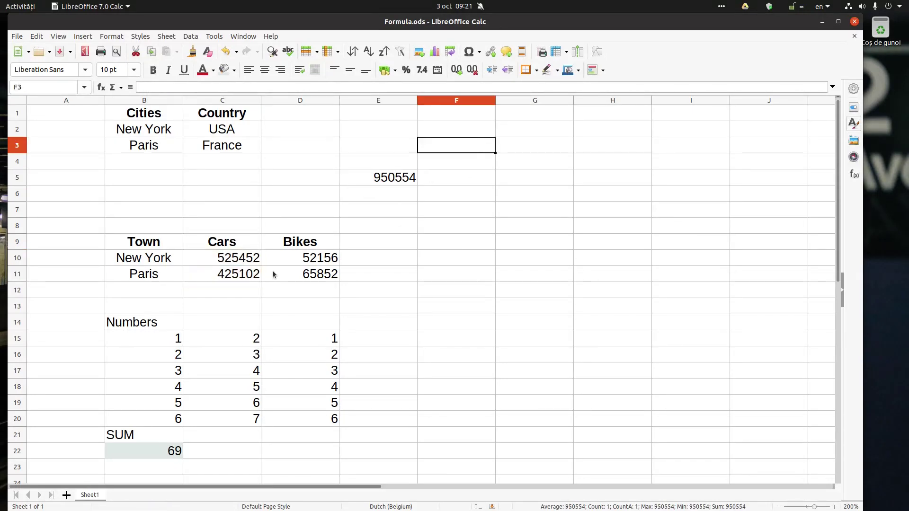
click(245, 264)
drag(245, 267, 244, 274)
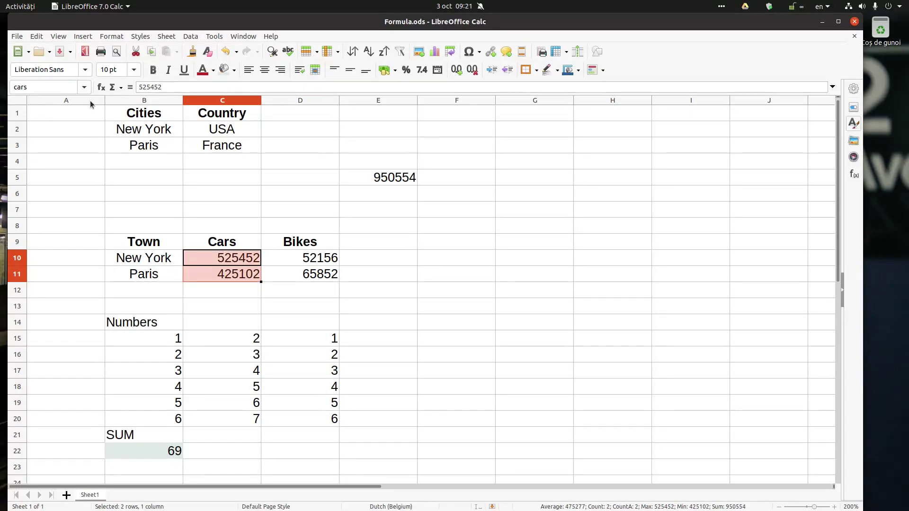
click(93, 158)
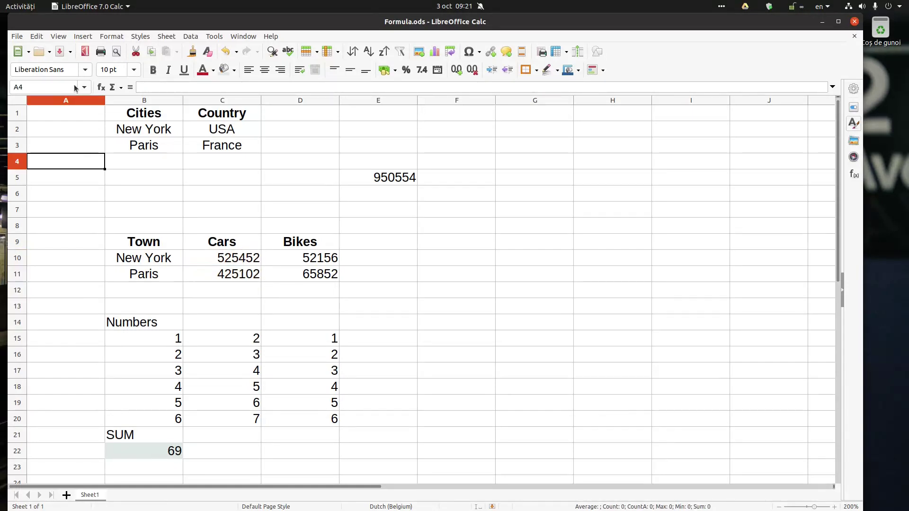
click(78, 146)
click(81, 162)
click(89, 176)
click(74, 162)
click(52, 89)
text(A5000)
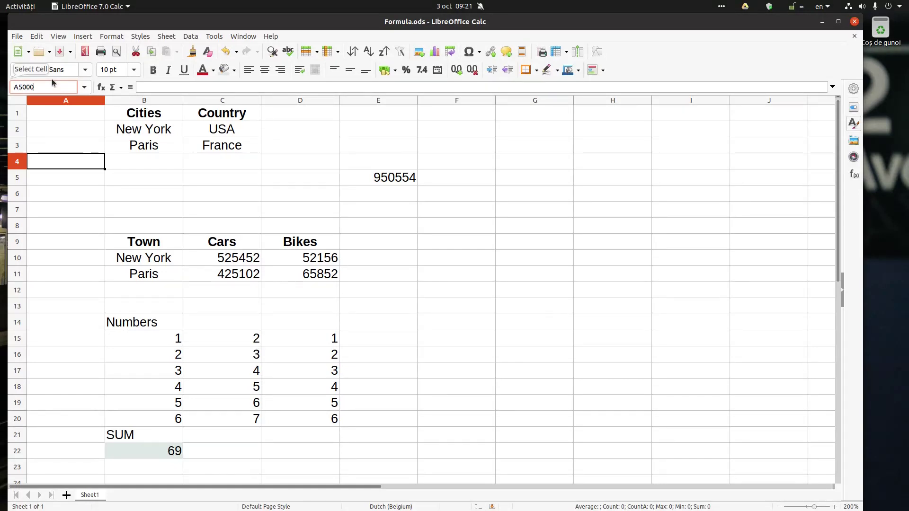
key(Return)
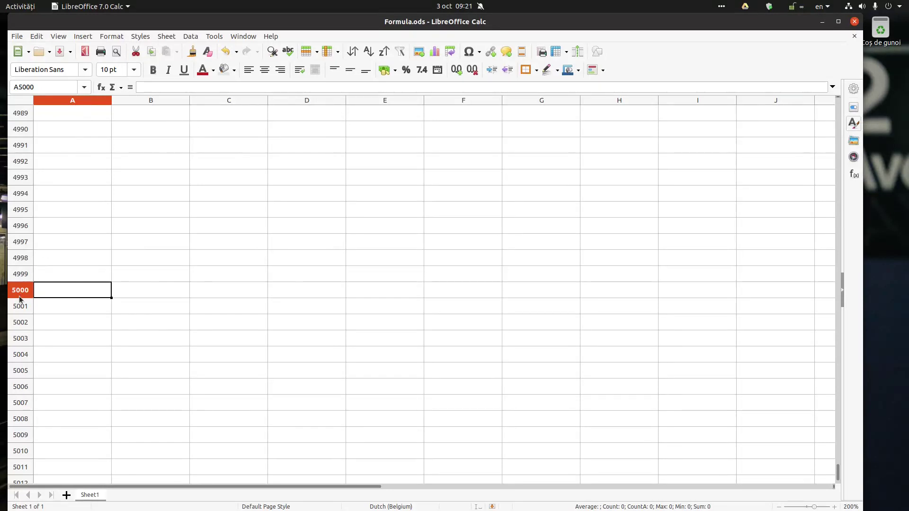
click(45, 86)
text(A5)
key(BackSpace)
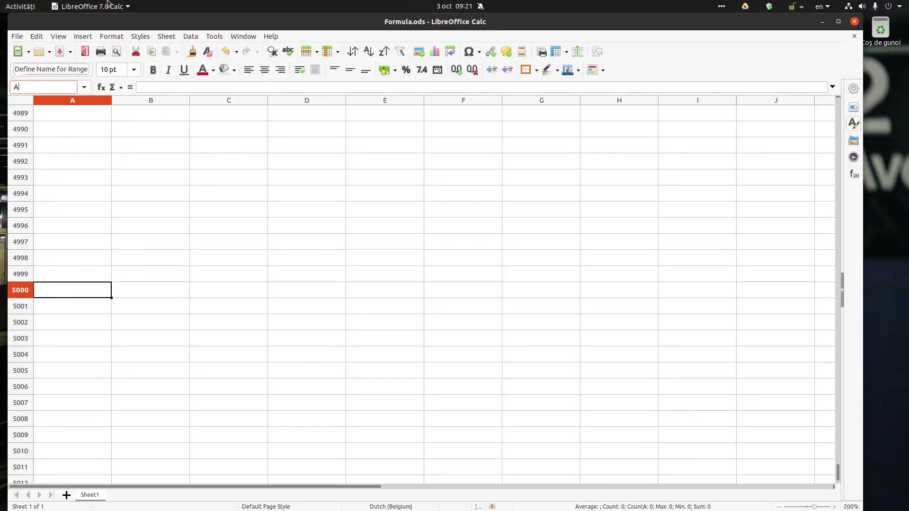
text(1)
key(Return)
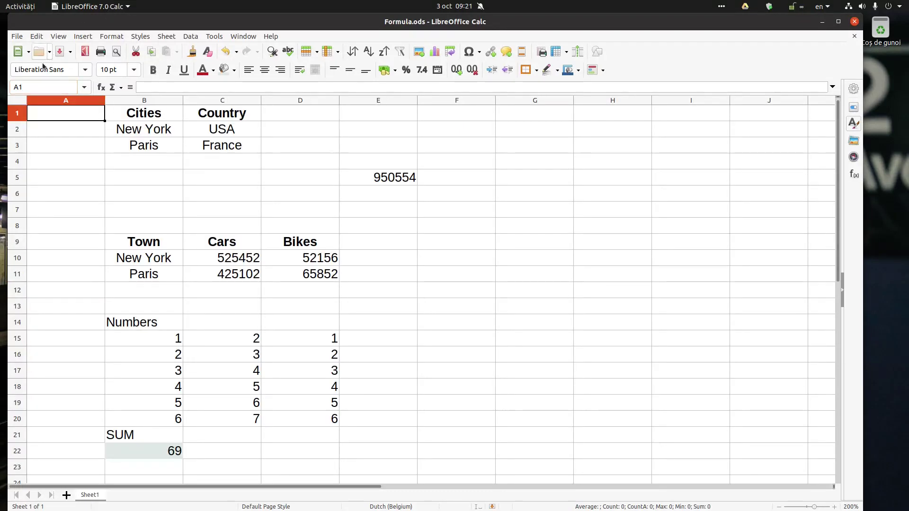
click(40, 89)
text(c)
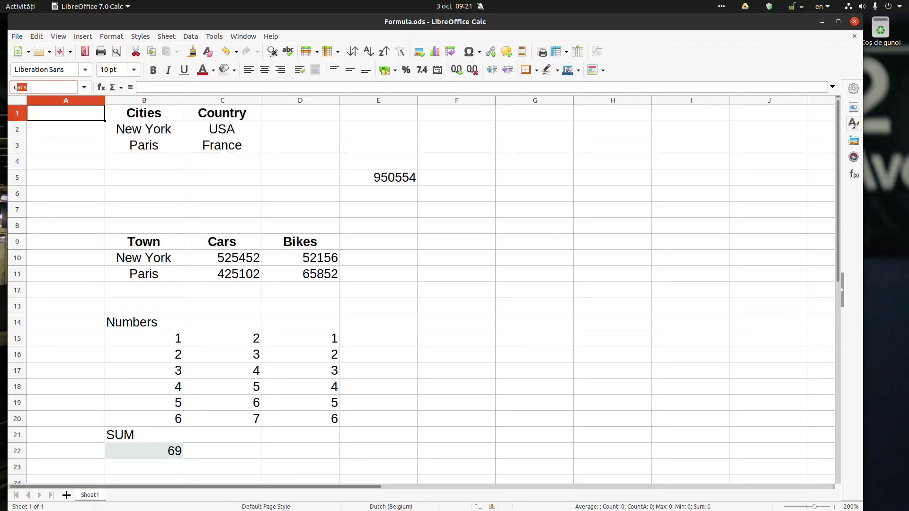
text(ars)
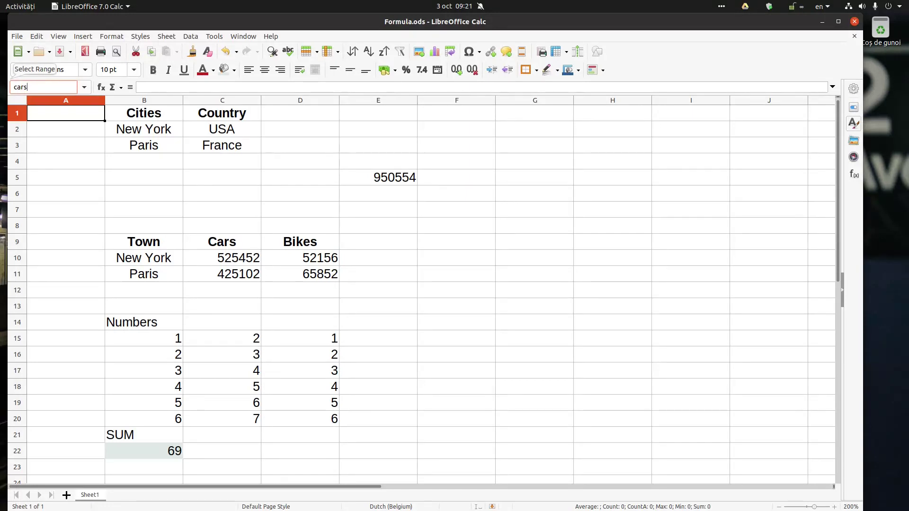
key(Return)
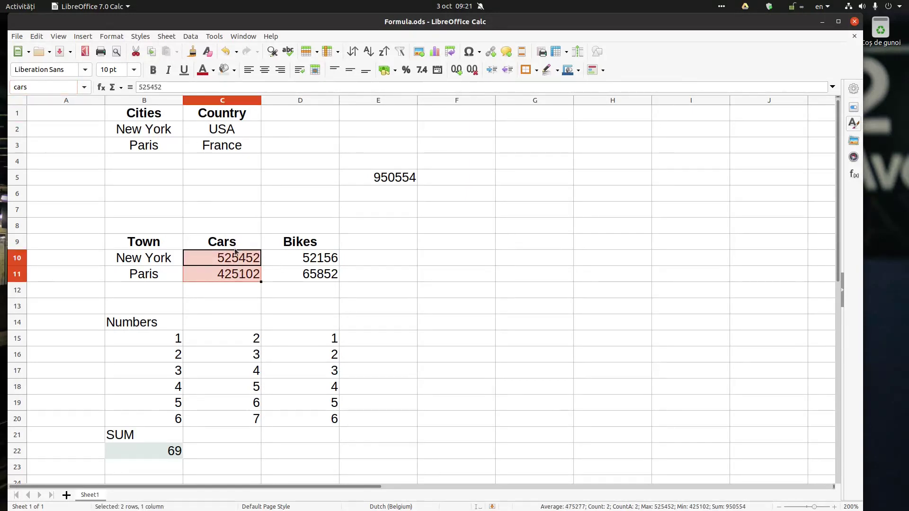
click(217, 292)
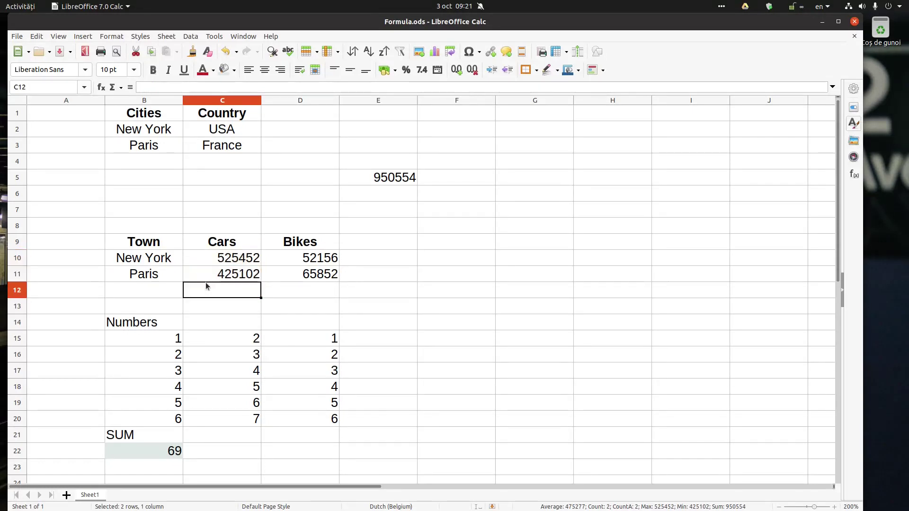
click(101, 87)
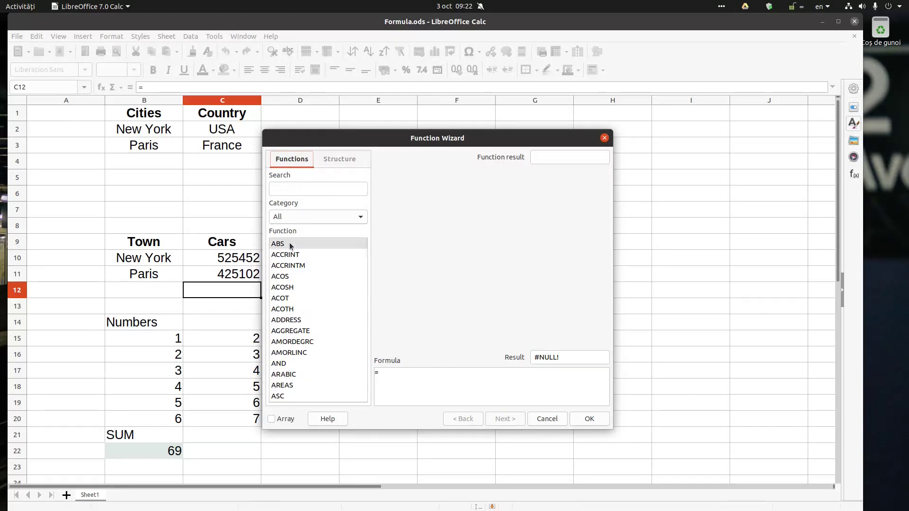
click(289, 264)
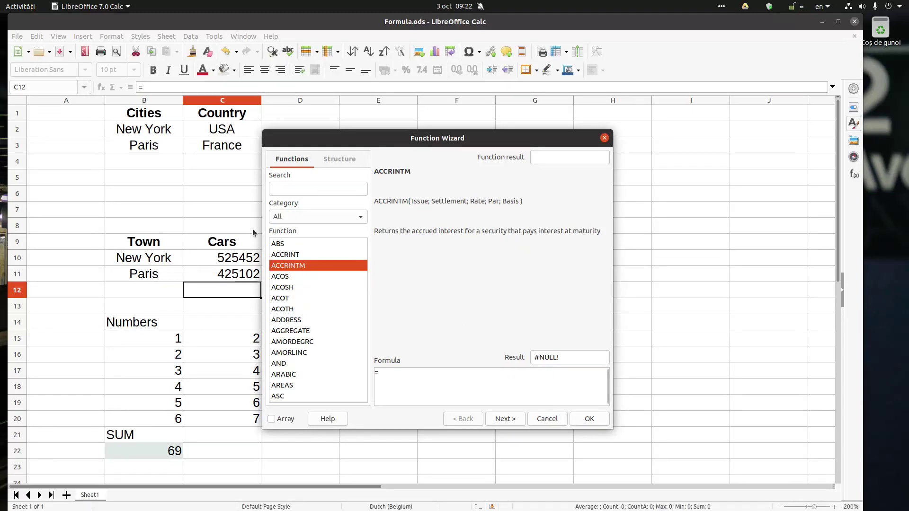
click(552, 419)
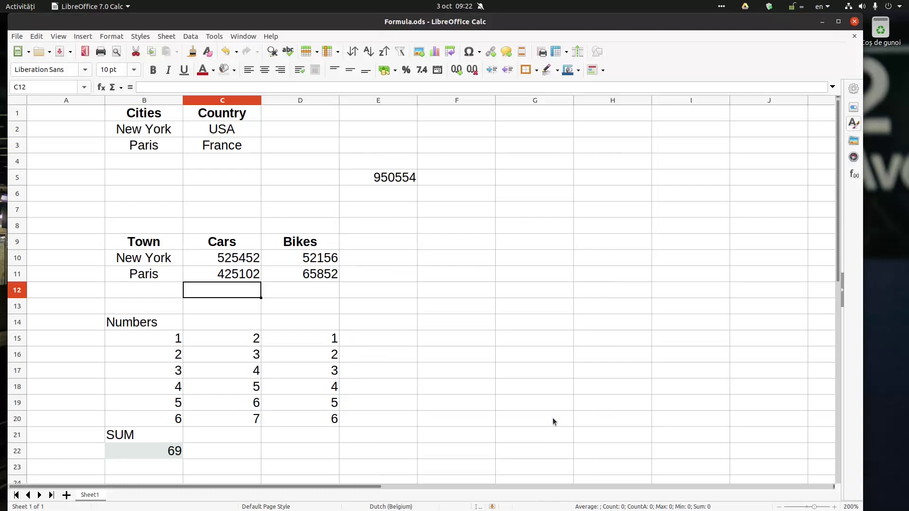
click(104, 90)
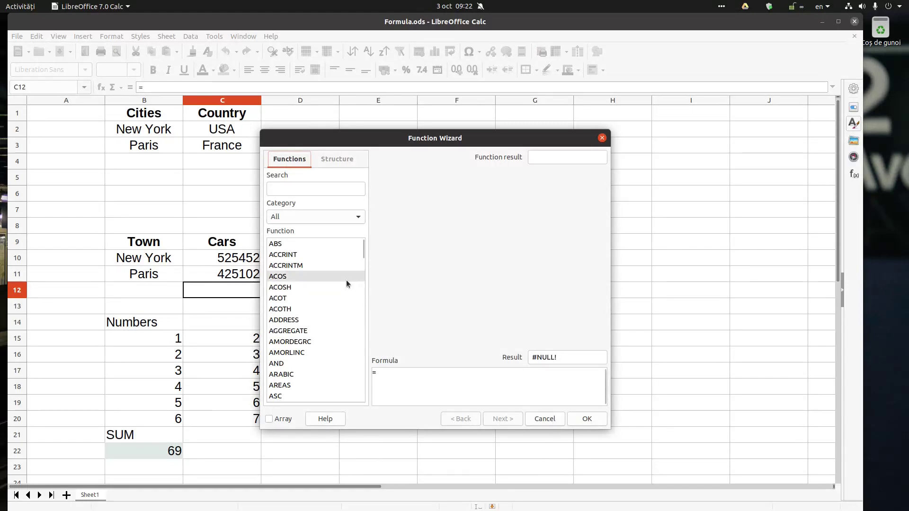
click(307, 331)
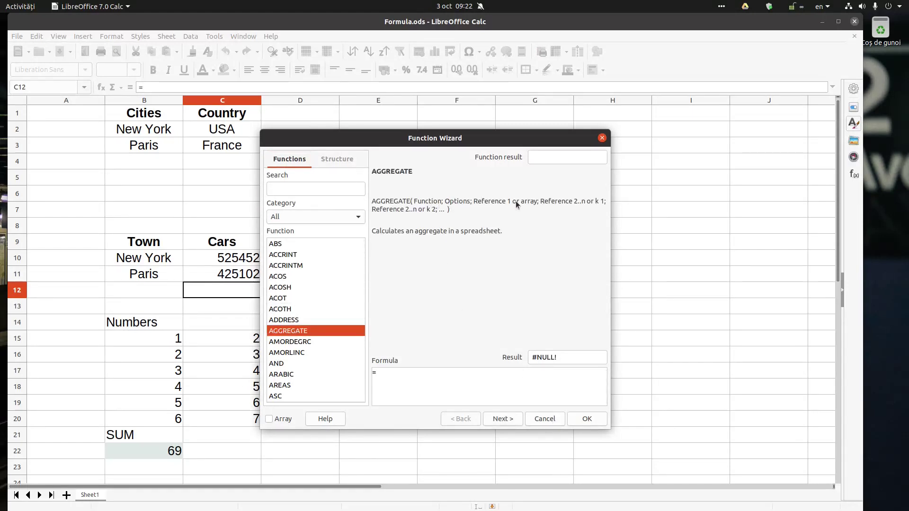
click(544, 419)
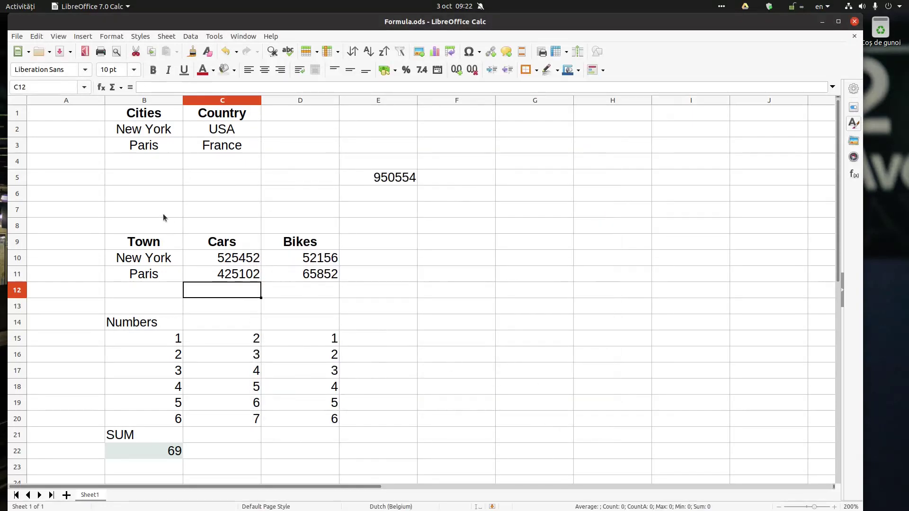
Step: Use AutoSum's Sum to total New York's cars and bikes in E10 (577608)
click(121, 88)
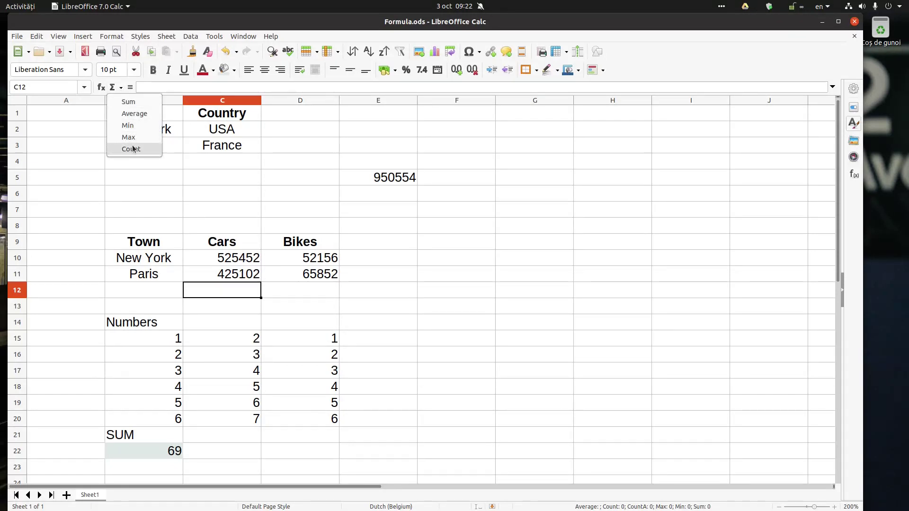
click(193, 190)
click(354, 258)
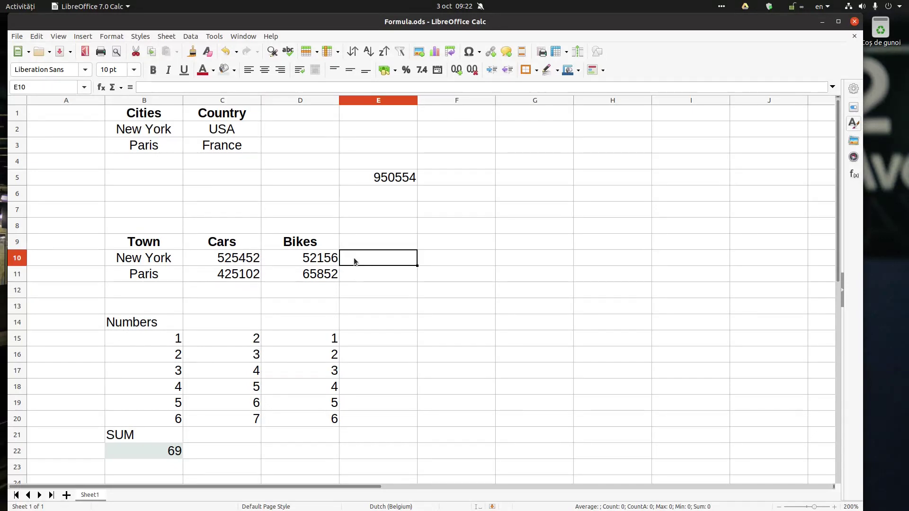
click(122, 88)
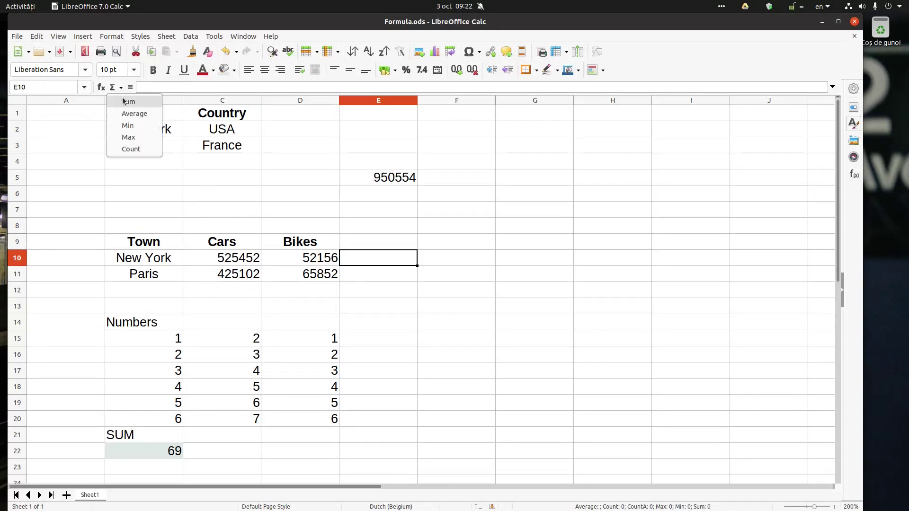
click(125, 102)
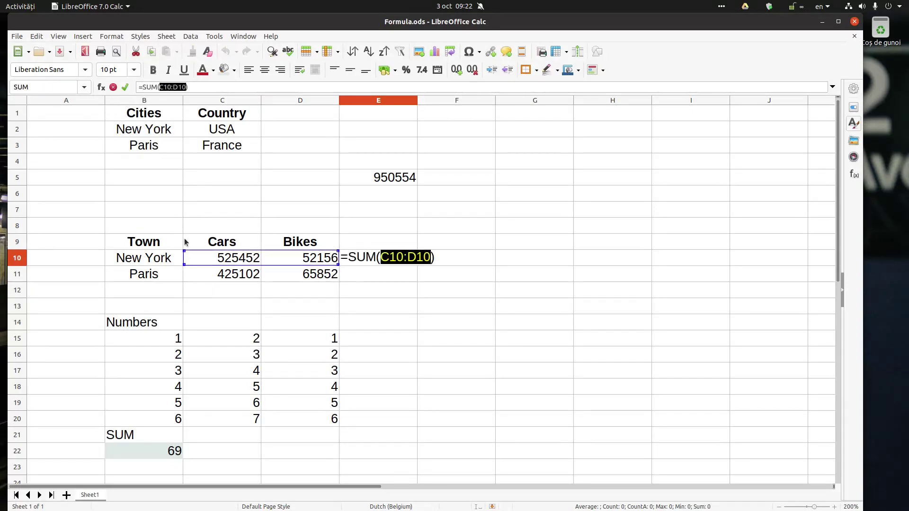
key(Return)
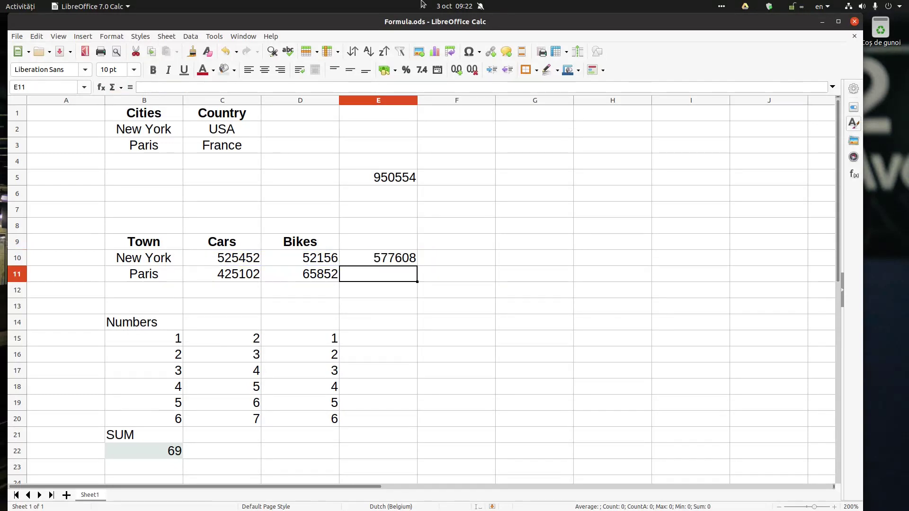
Step: AutoSum the Bikes column into D12 as =SUM(D10:D11), then review the formula
click(312, 292)
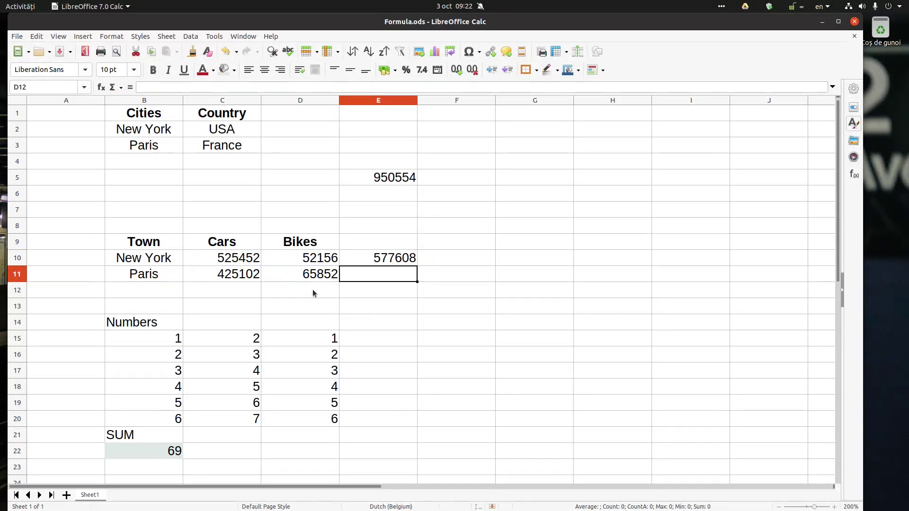
click(121, 88)
click(119, 98)
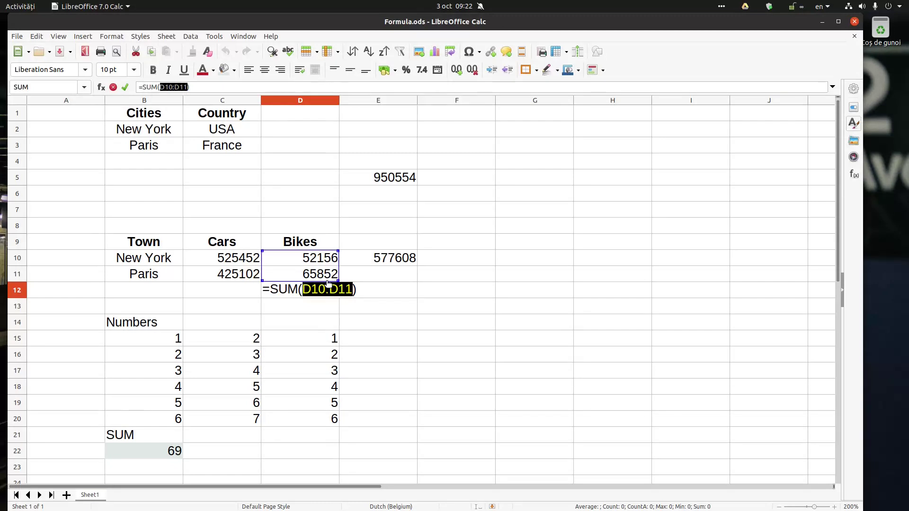
key(Return)
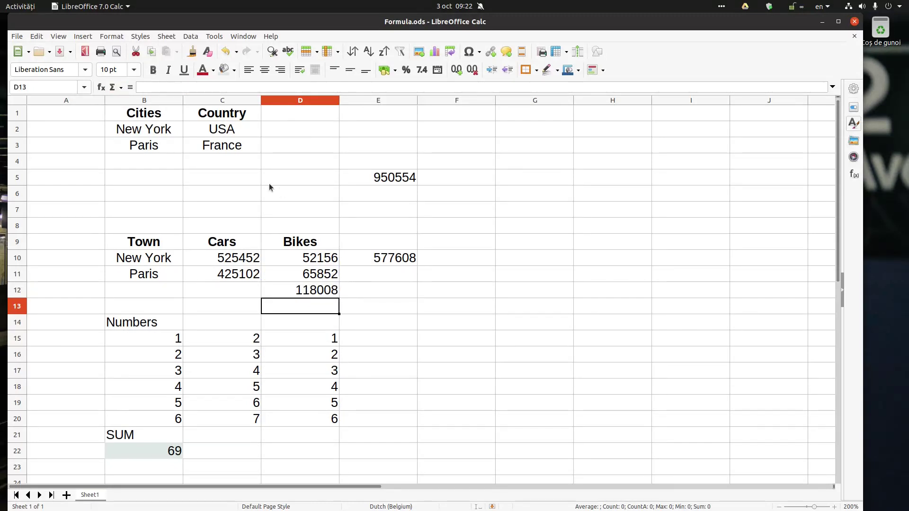
click(310, 289)
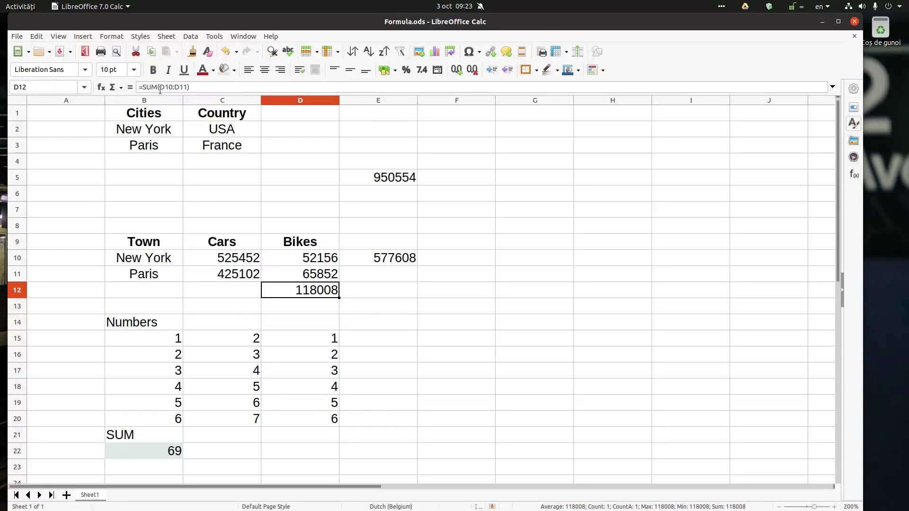
click(161, 88)
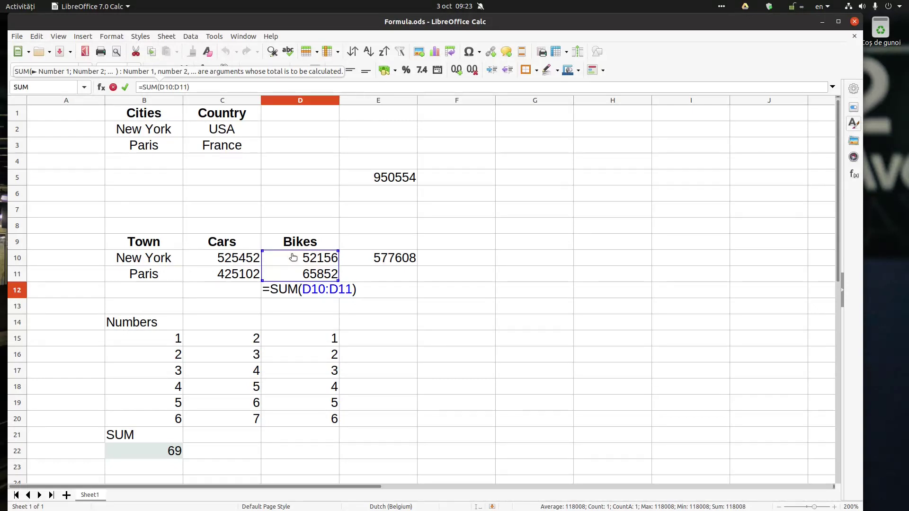
key(Return)
Step: Show B22's full formula in the expanded input line, maximize Calc, then collapse the line
click(160, 452)
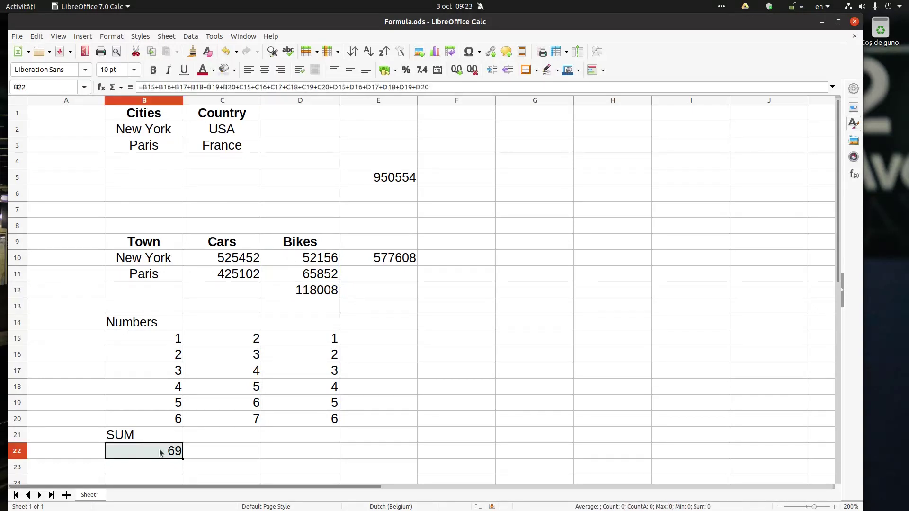
key(F2)
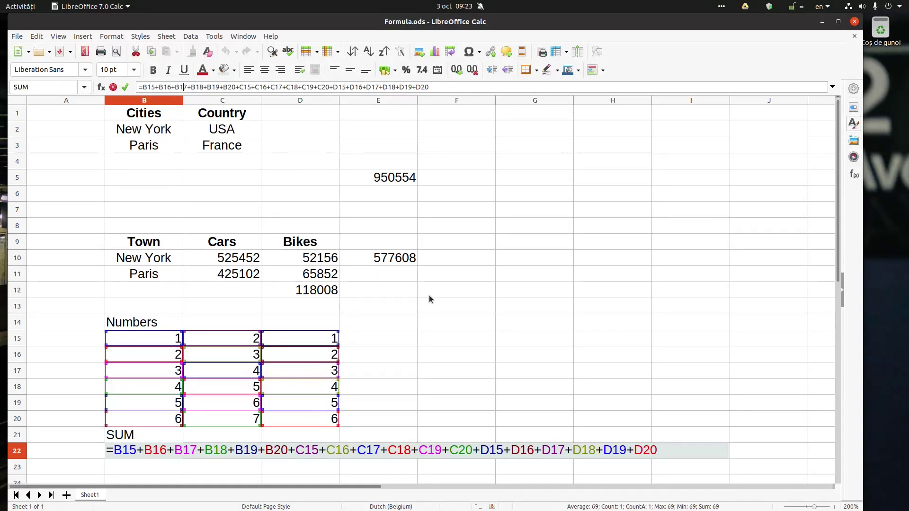
drag(861, 241, 343, 284)
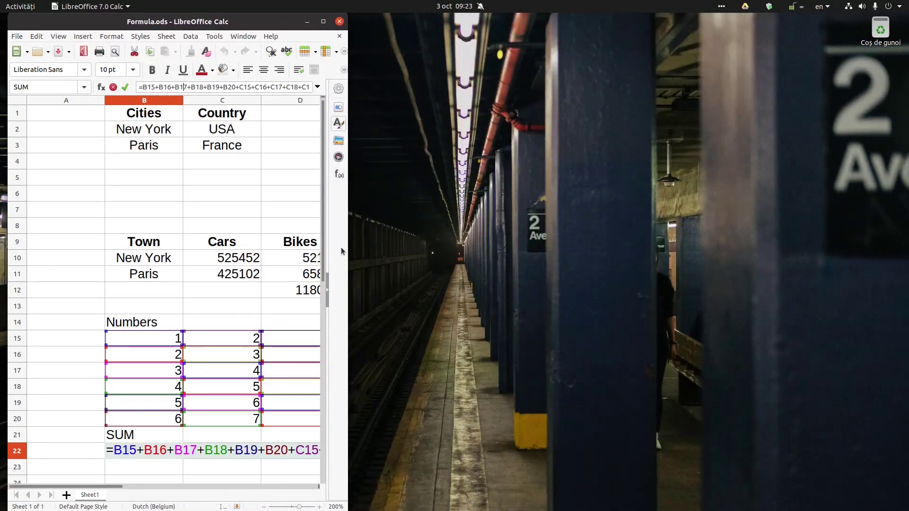
click(319, 88)
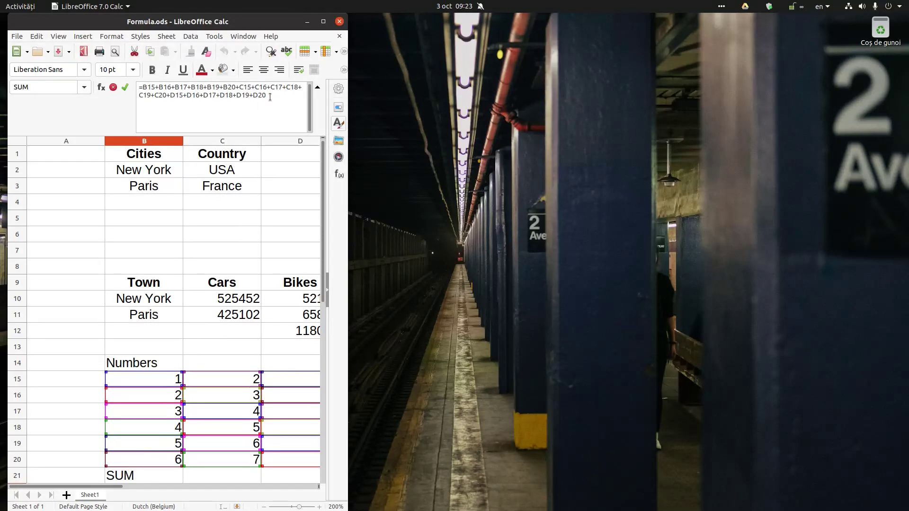
click(324, 22)
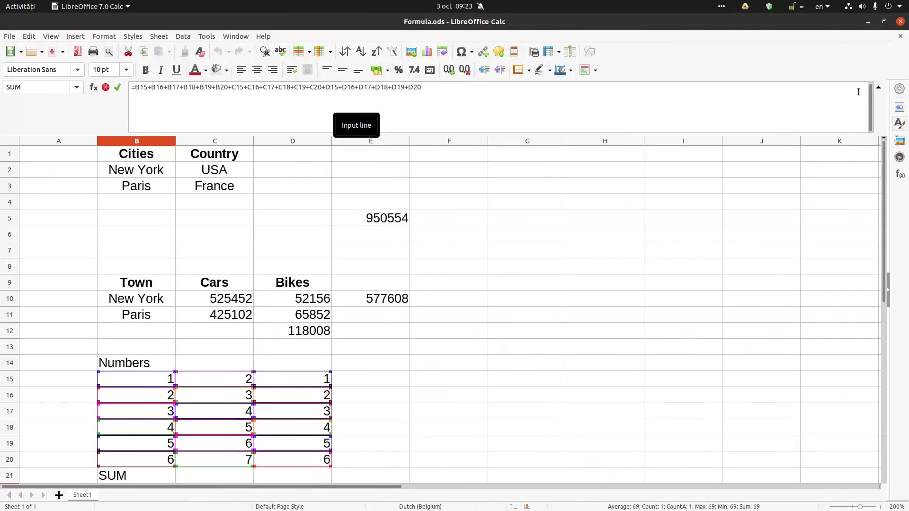
click(878, 87)
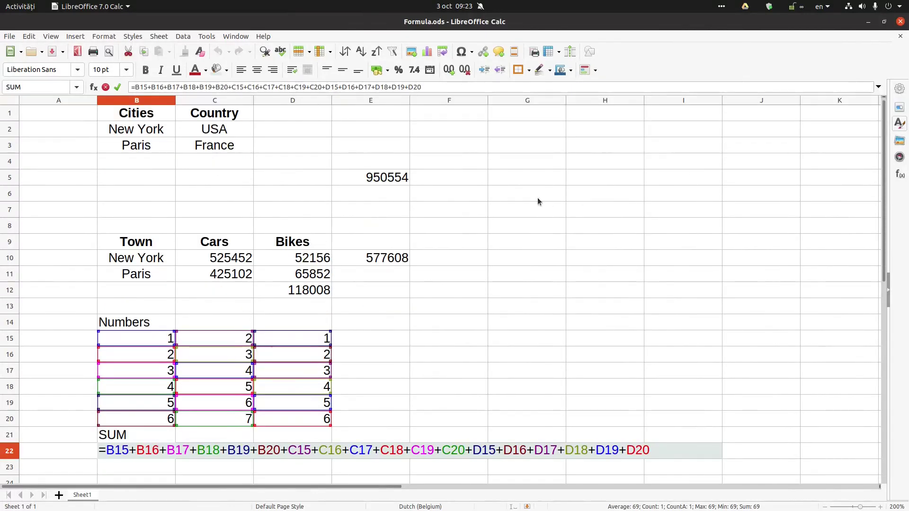
Step: Make a trial edit to B22's formula, then undo it to restore 69
click(481, 212)
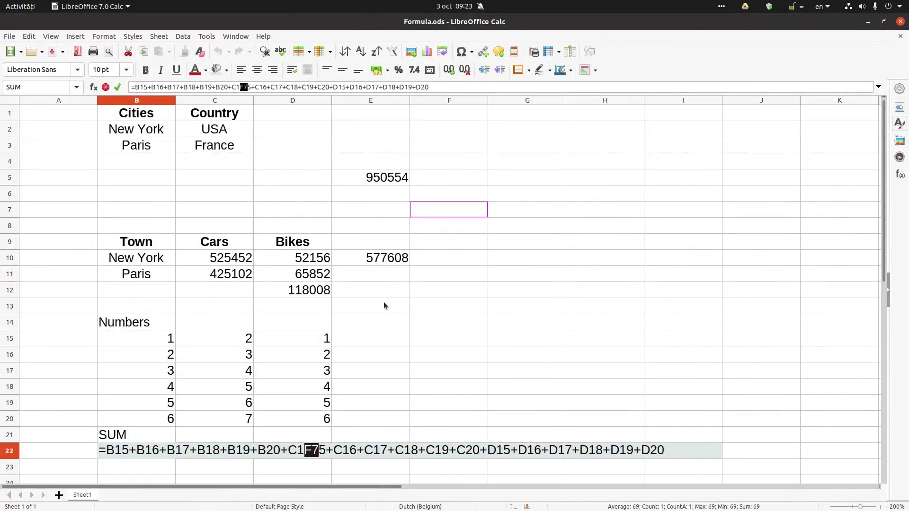
key(Right)
key(Delete)
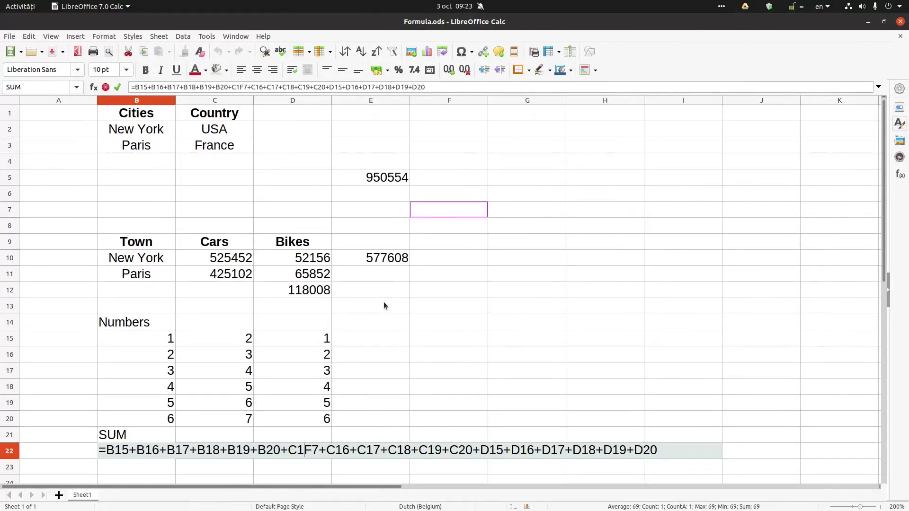
key(BackSpace)
key(BackSpace)
text(7)
key(Return)
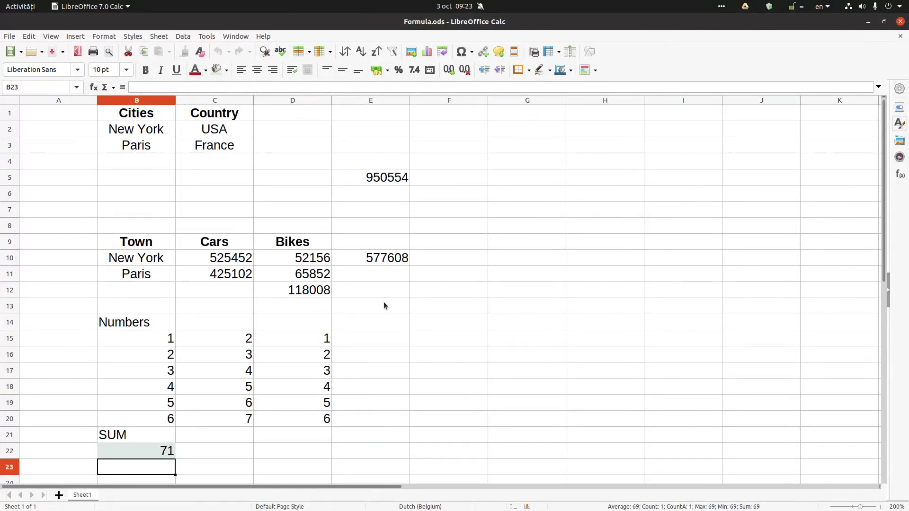
key(Up)
key(ctrl+z)
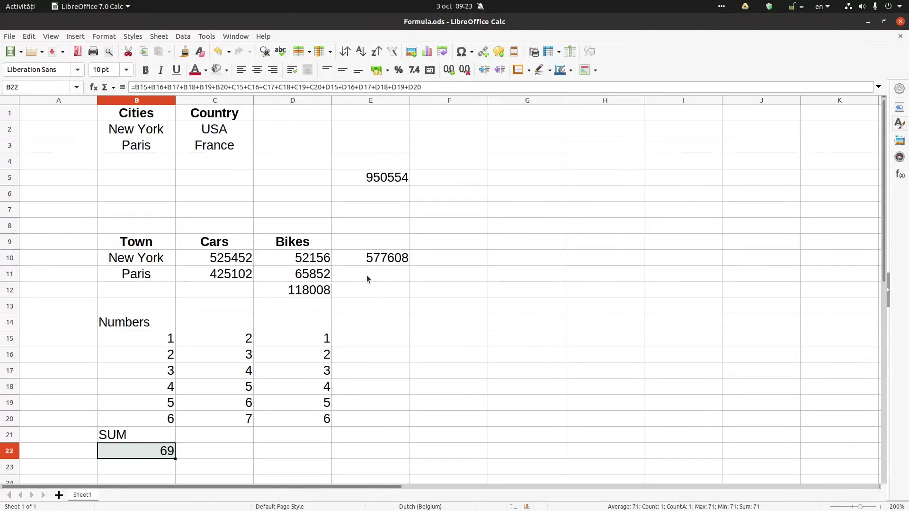
click(231, 248)
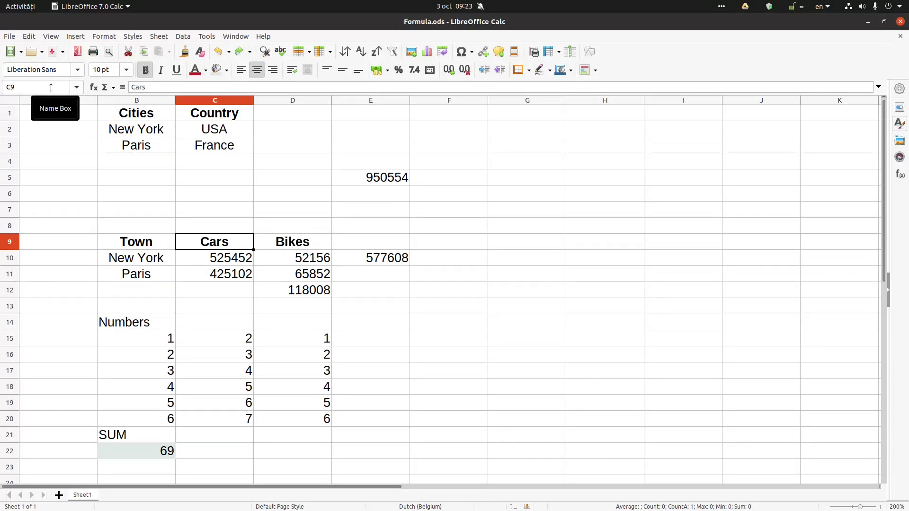
click(51, 87)
text(c)
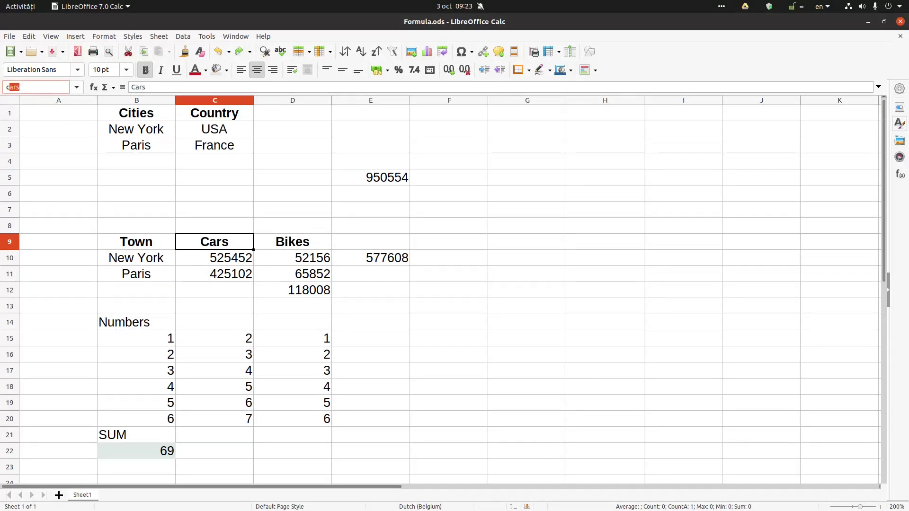
text(ars)
key(Return)
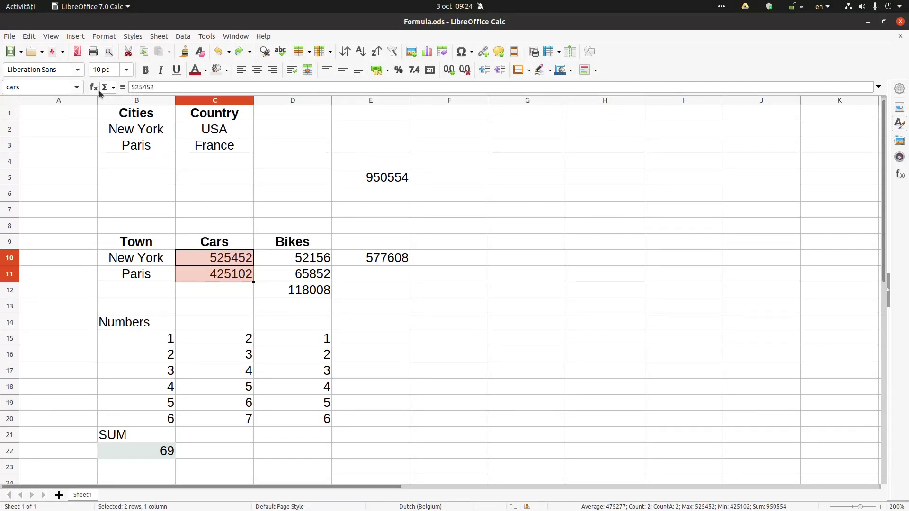
click(113, 89)
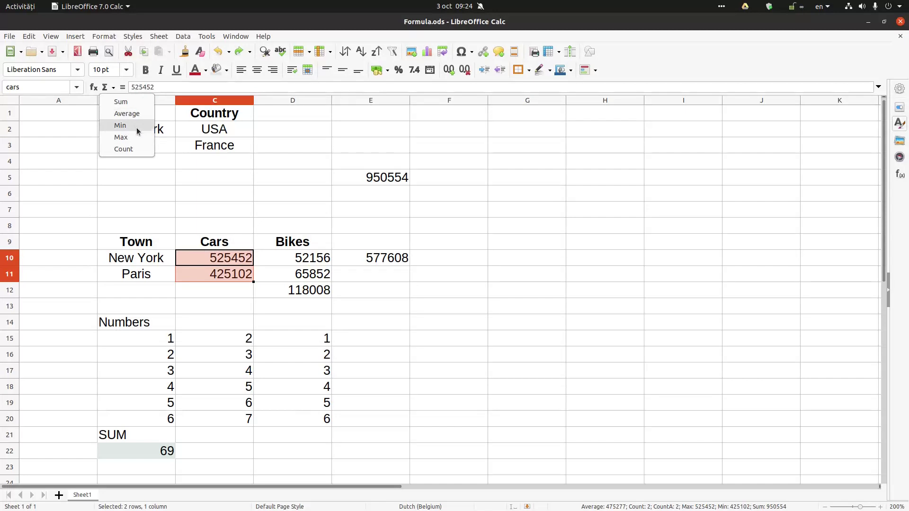
click(106, 175)
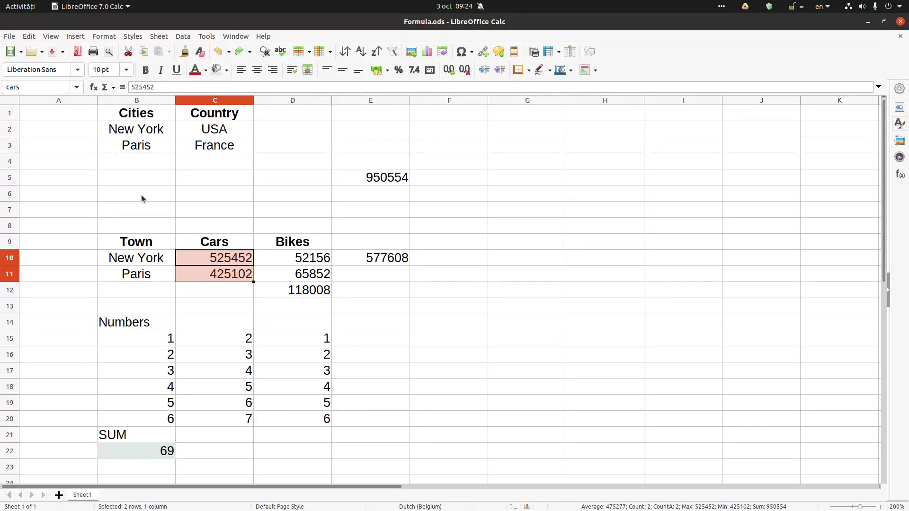
Step: Enter =SUM(C10:C11) in C12 for 950554, then review the formula unchanged
click(237, 288)
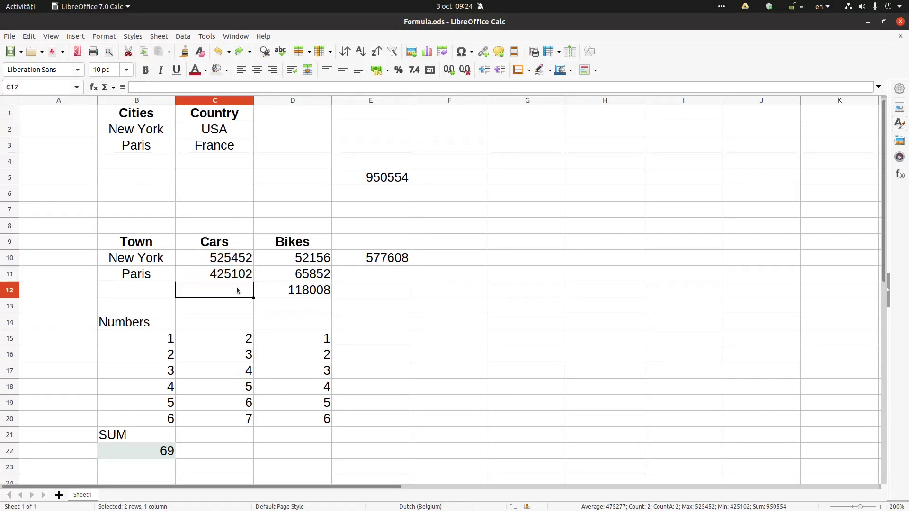
text(=)
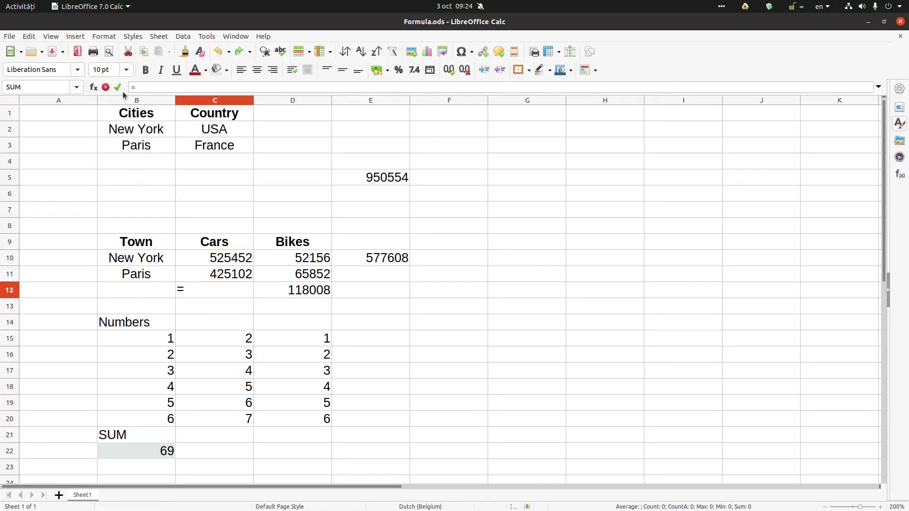
text(sum()
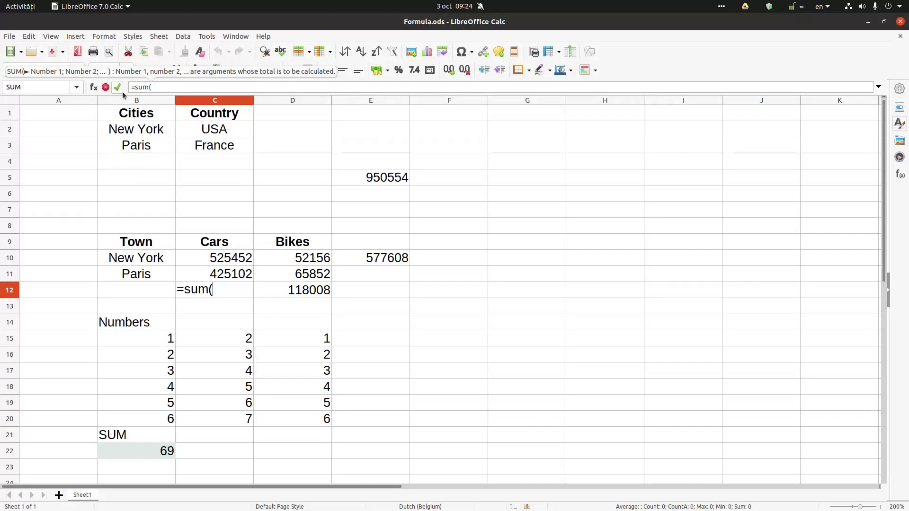
drag(197, 263, 198, 276)
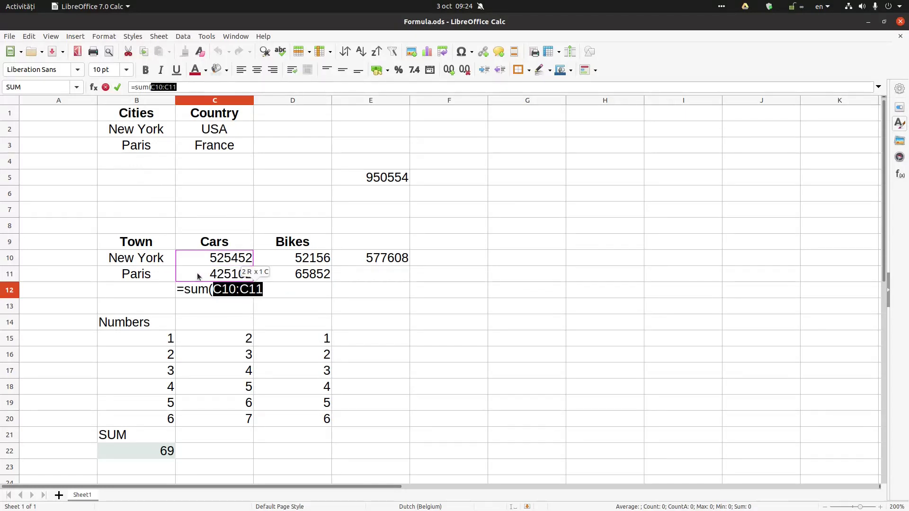
text())
key(Return)
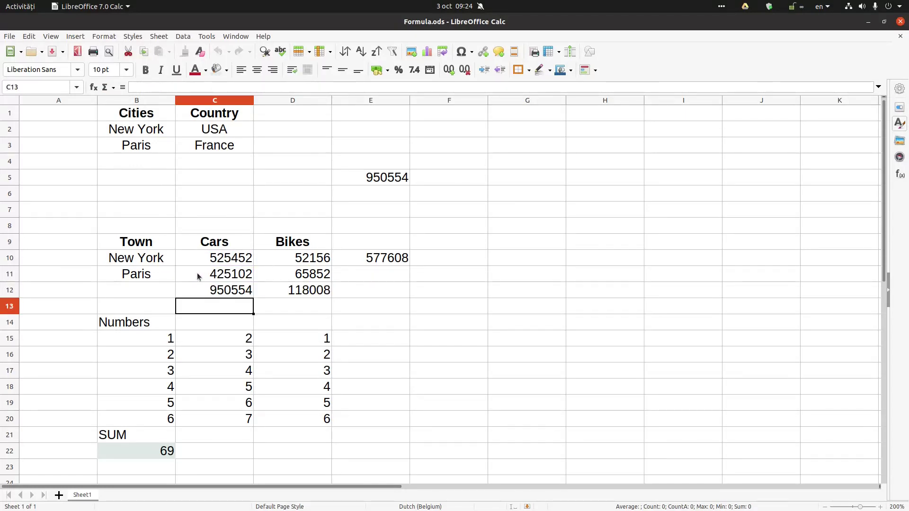
key(Up)
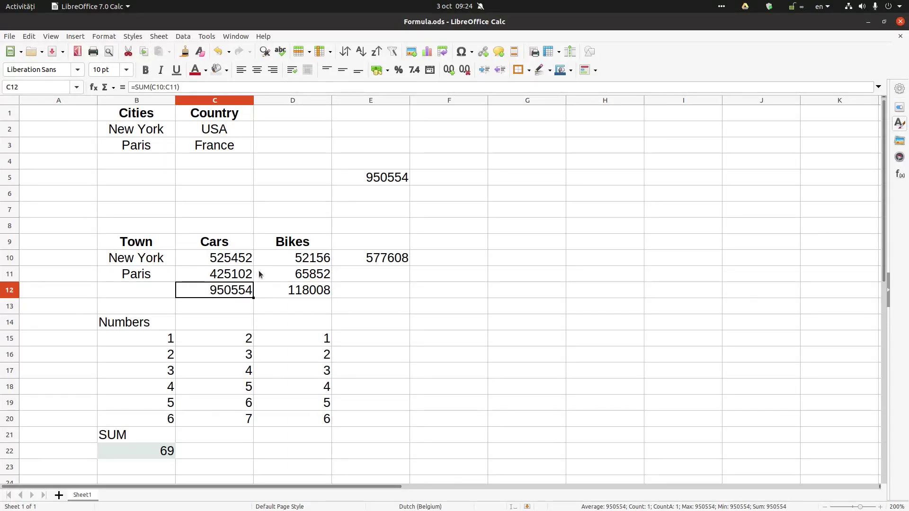
click(182, 87)
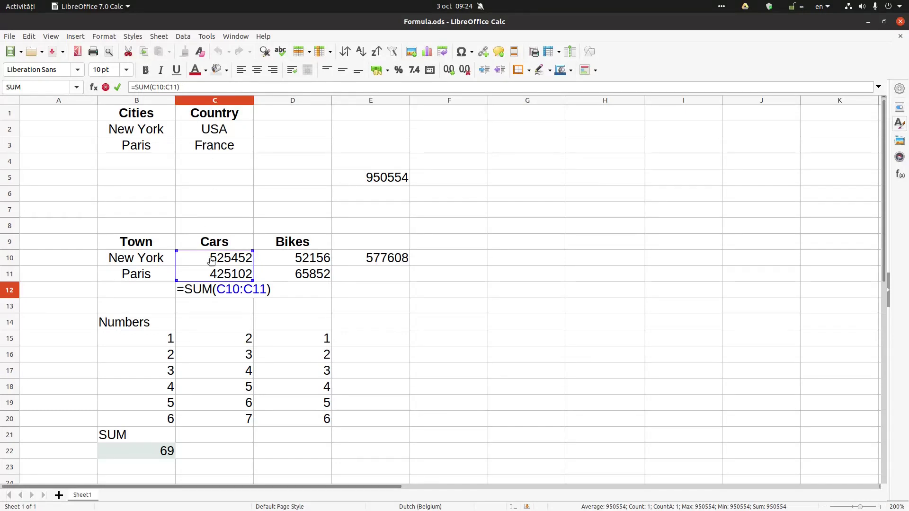
key(Return)
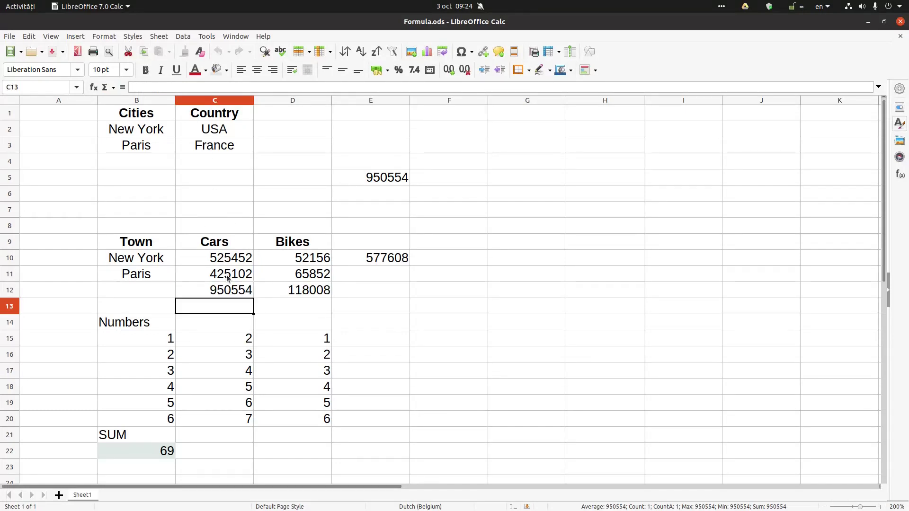
click(162, 339)
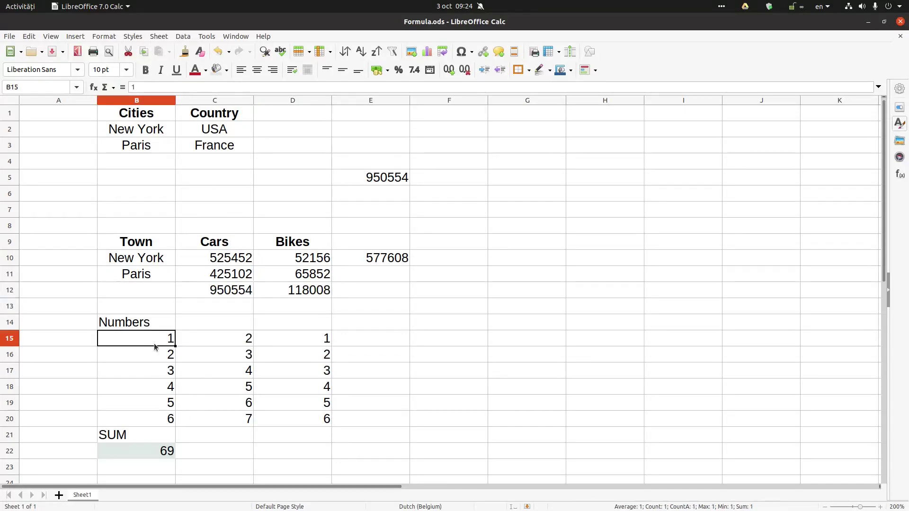
click(173, 88)
key(Return)
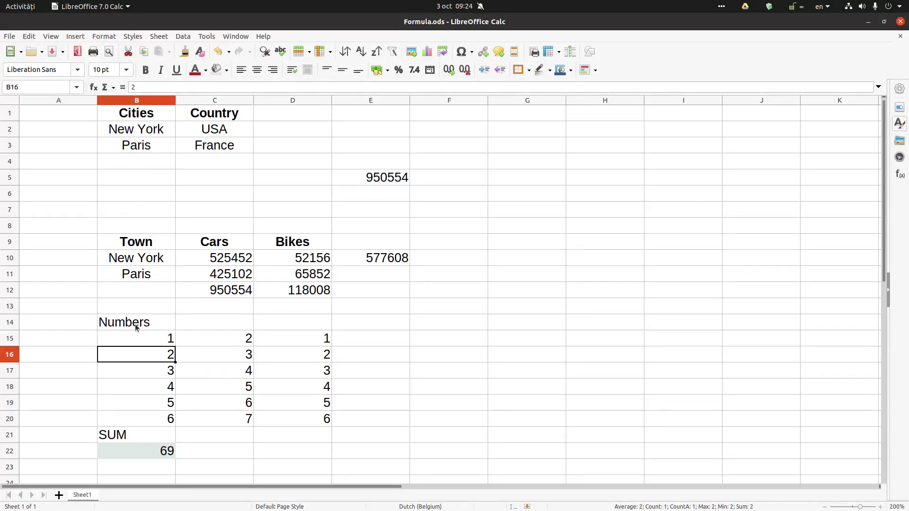
click(136, 328)
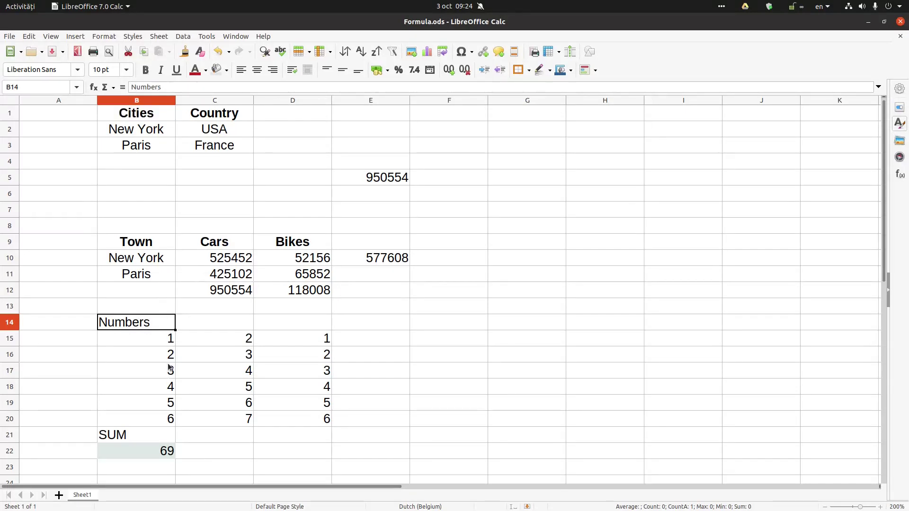
click(152, 449)
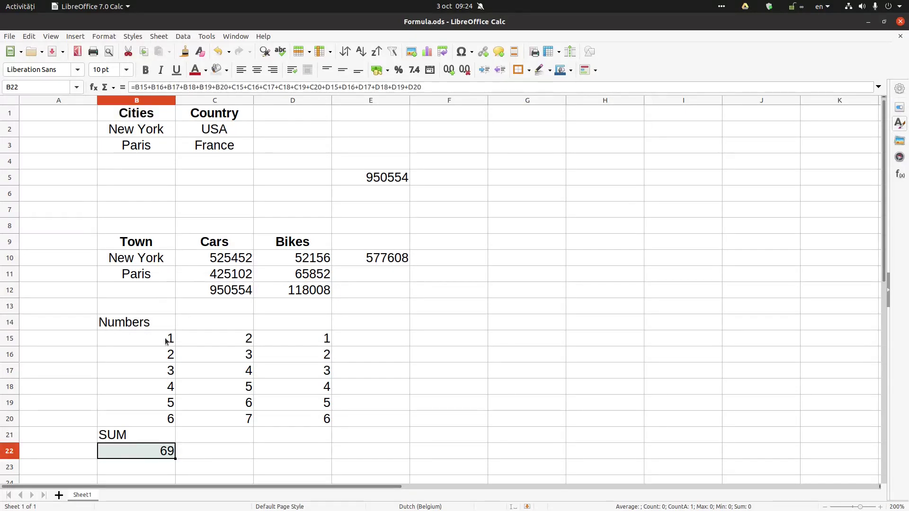
click(136, 87)
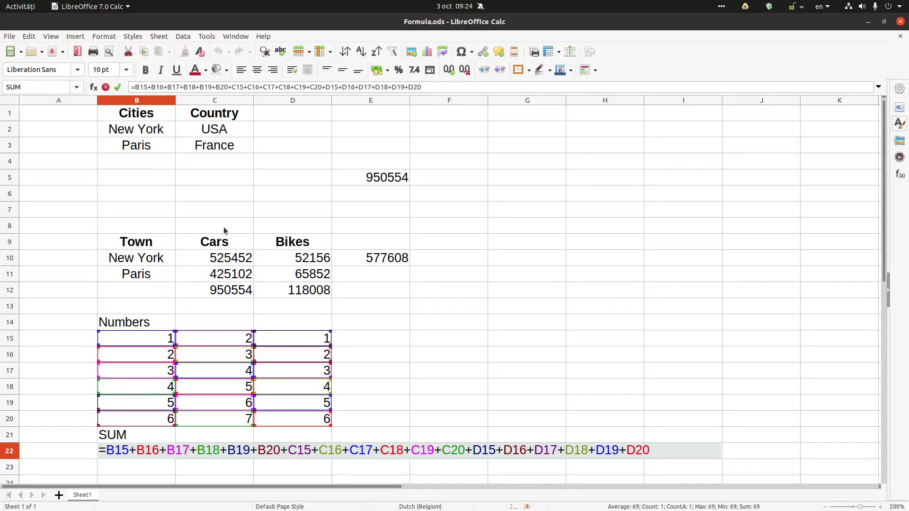
key(Escape)
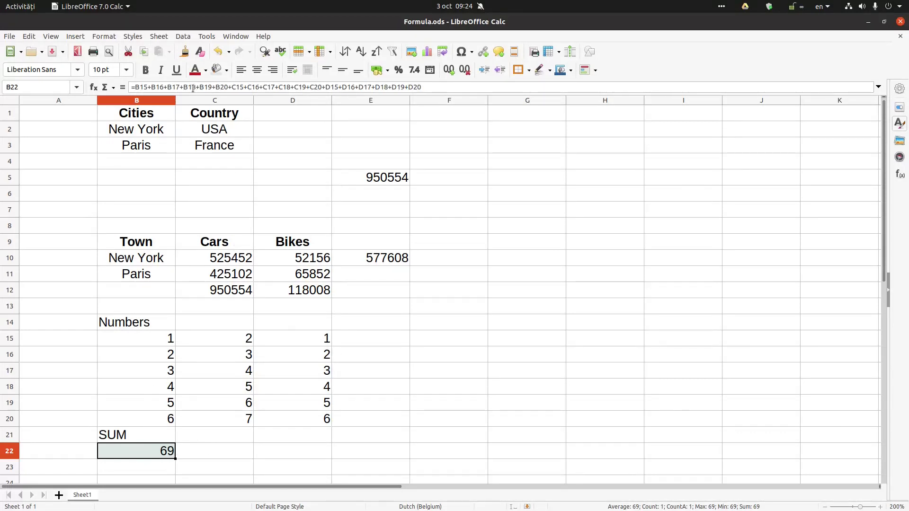
double_click(149, 456)
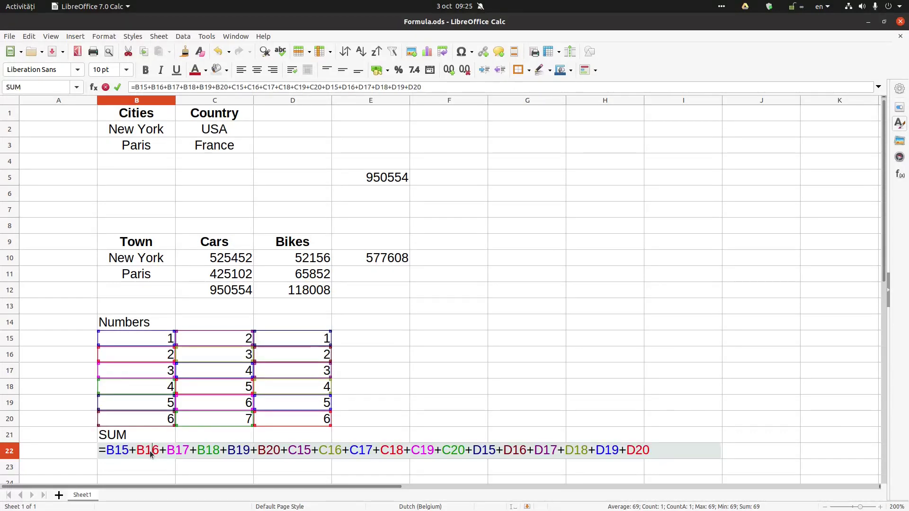
key(Escape)
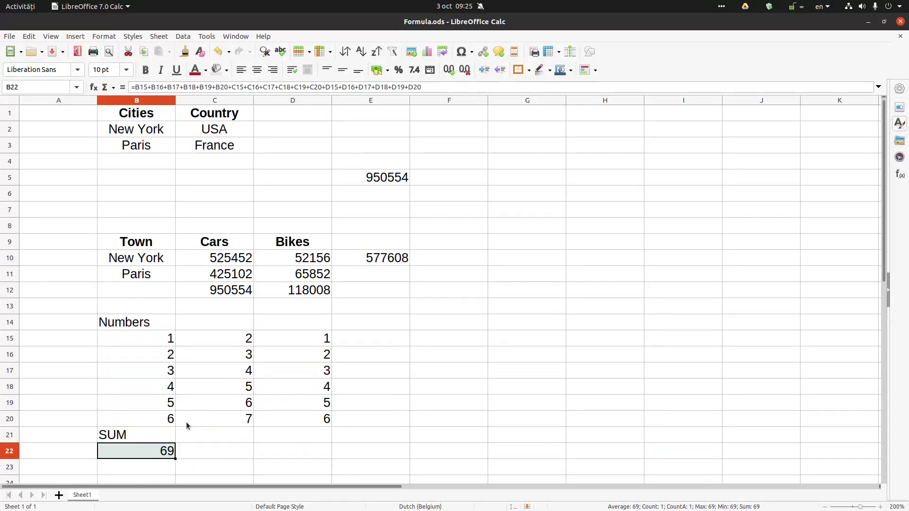
click(228, 87)
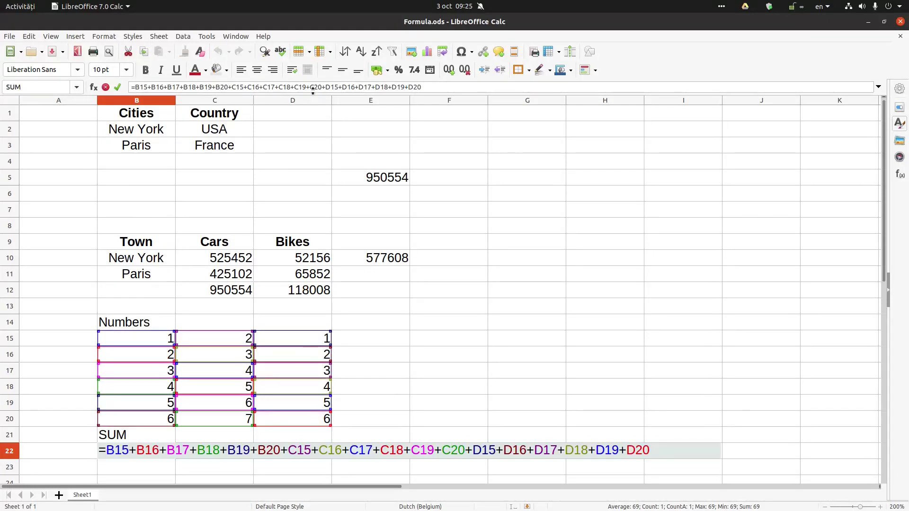
key(Return)
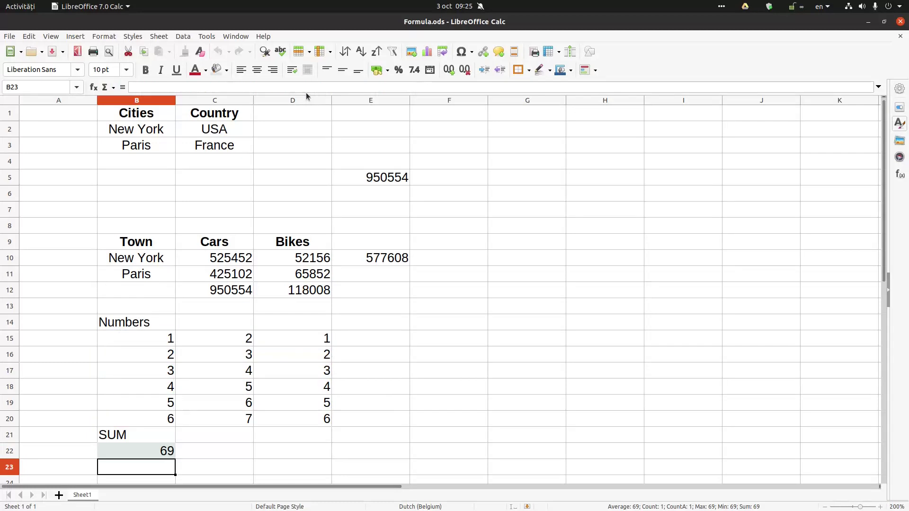
key(Up)
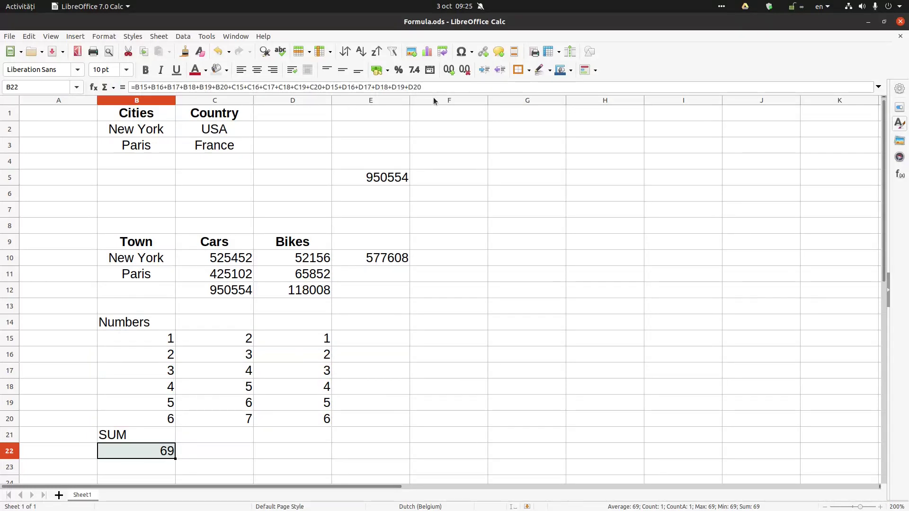
Step: From cell E4, open Help > About LibreOffice showing version 7.0.1.2
click(369, 162)
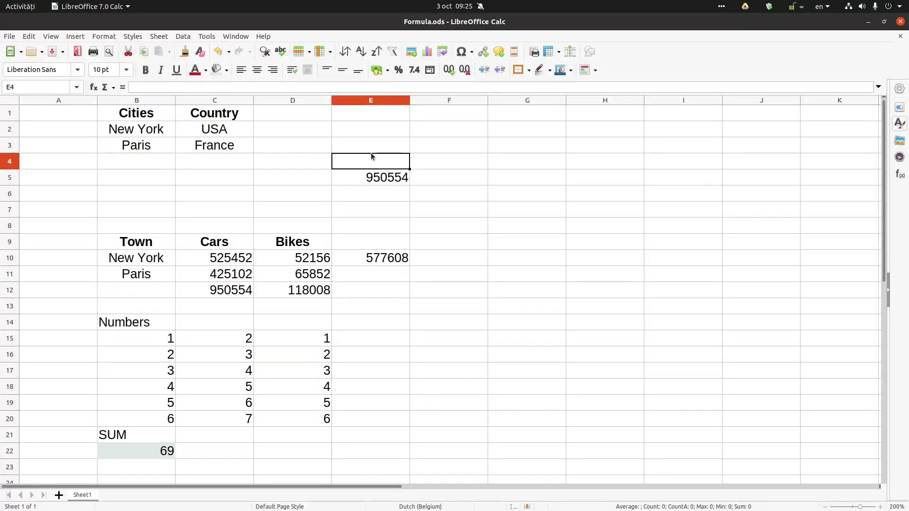
click(264, 36)
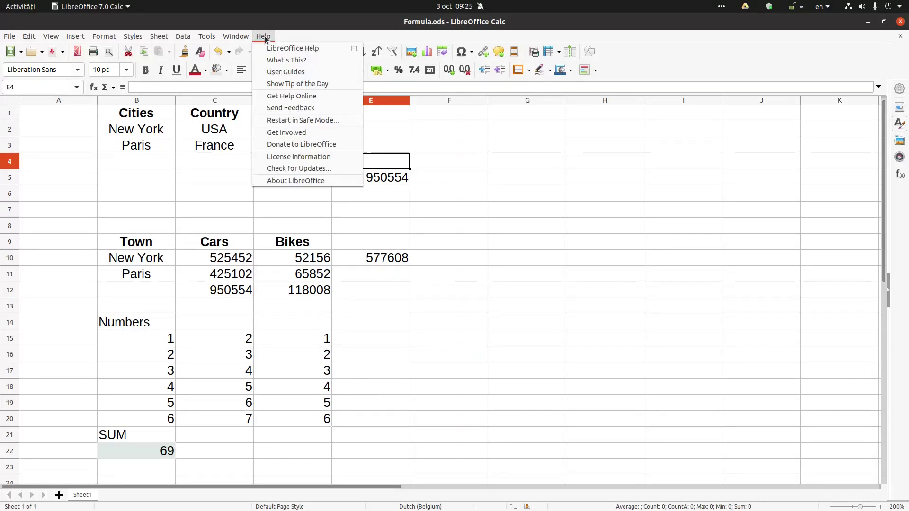
click(289, 179)
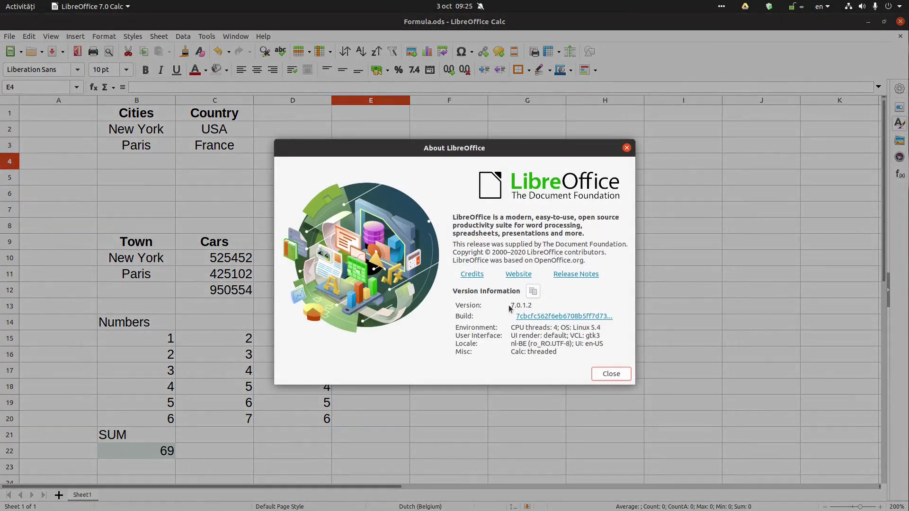